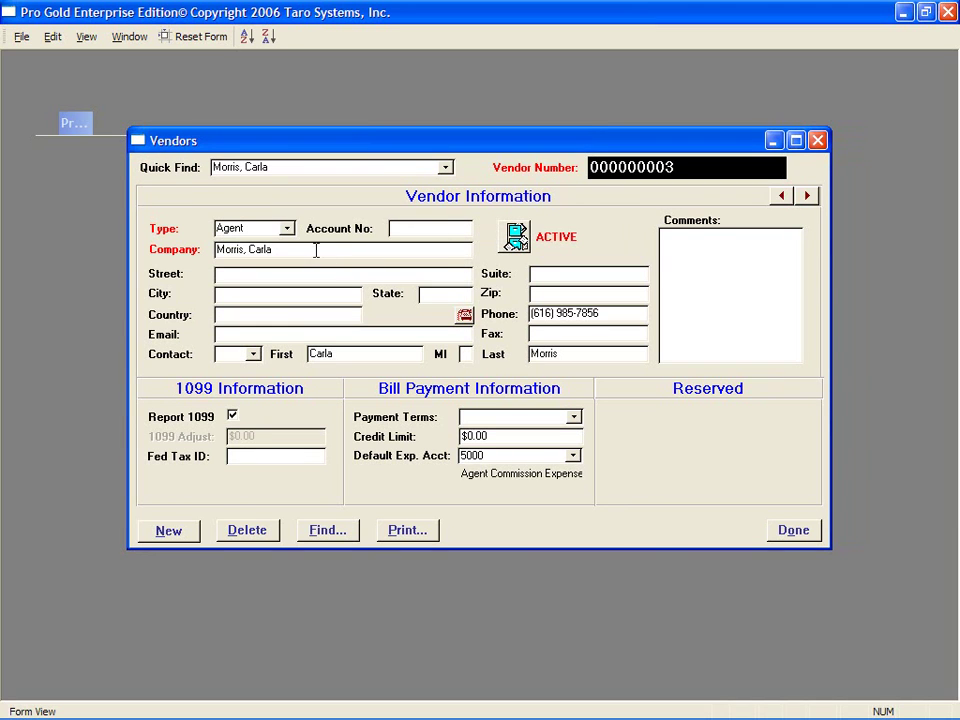
Rename the agent vendor's company as CM Realty Inc and reload that vendor record.
{"action": "left_click_drag", "start_coordinate": [316, 250], "coordinate": [199, 257]}
{"action": "type", "text": "CM Realty"}
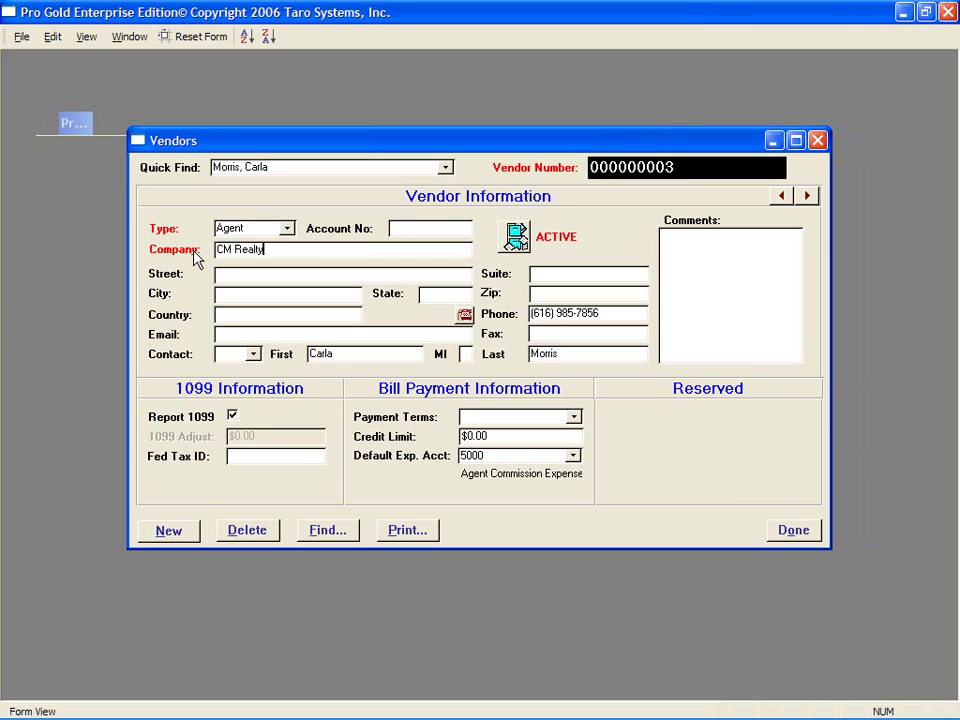
{"action": "type", "text": " Inc"}
{"action": "left_click", "coordinate": [444, 170]}
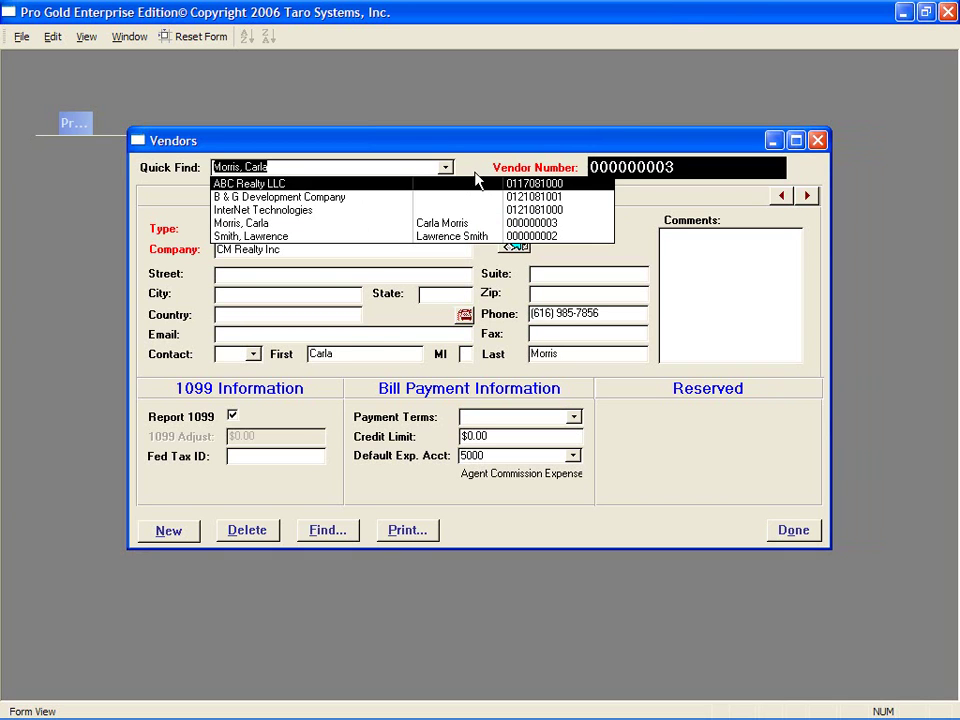
{"action": "left_click", "coordinate": [435, 224]}
Browse the supplier names in the vendor search by vendor name and leave it without choosing one.
{"action": "left_click", "coordinate": [317, 529]}
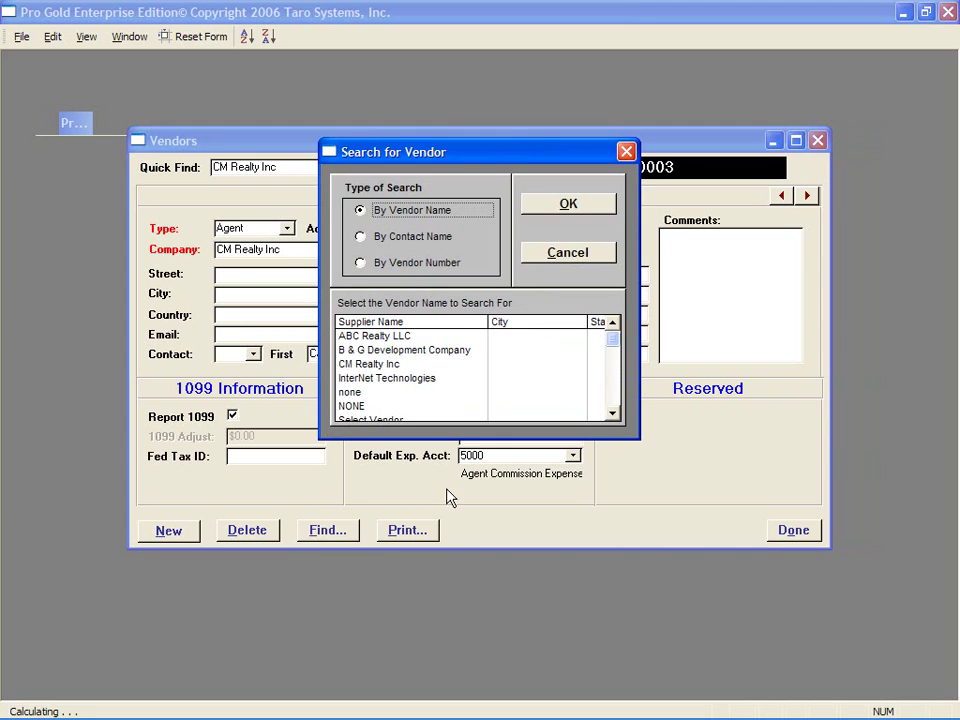
{"action": "left_click", "coordinate": [612, 412]}
{"action": "left_click", "coordinate": [612, 412]}
{"action": "left_click", "coordinate": [390, 379]}
{"action": "left_click", "coordinate": [412, 393]}
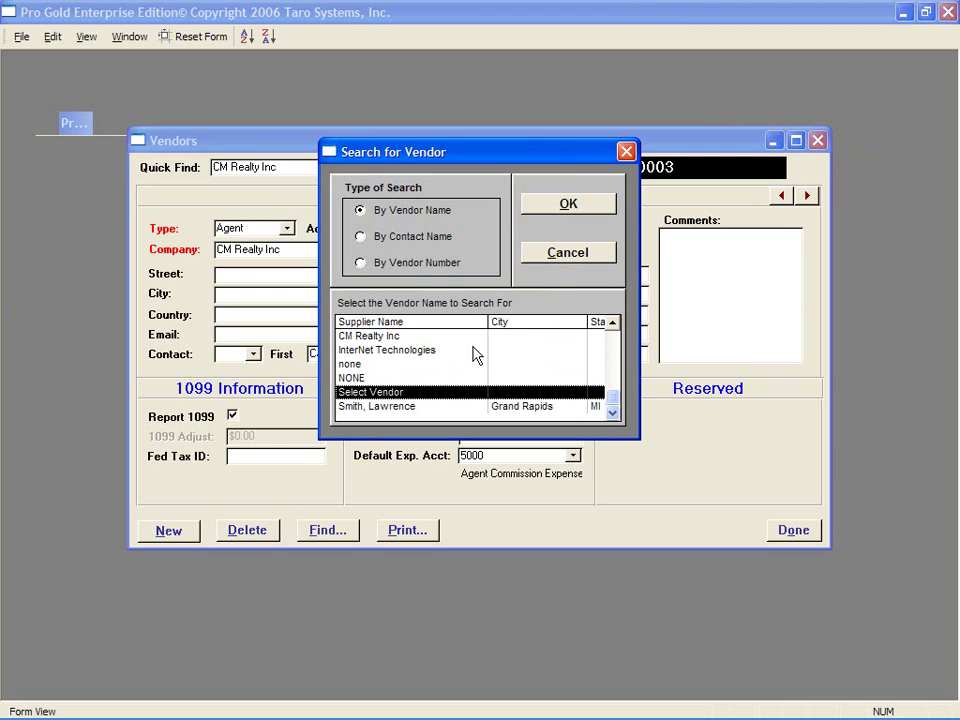
{"action": "left_click", "coordinate": [566, 253]}
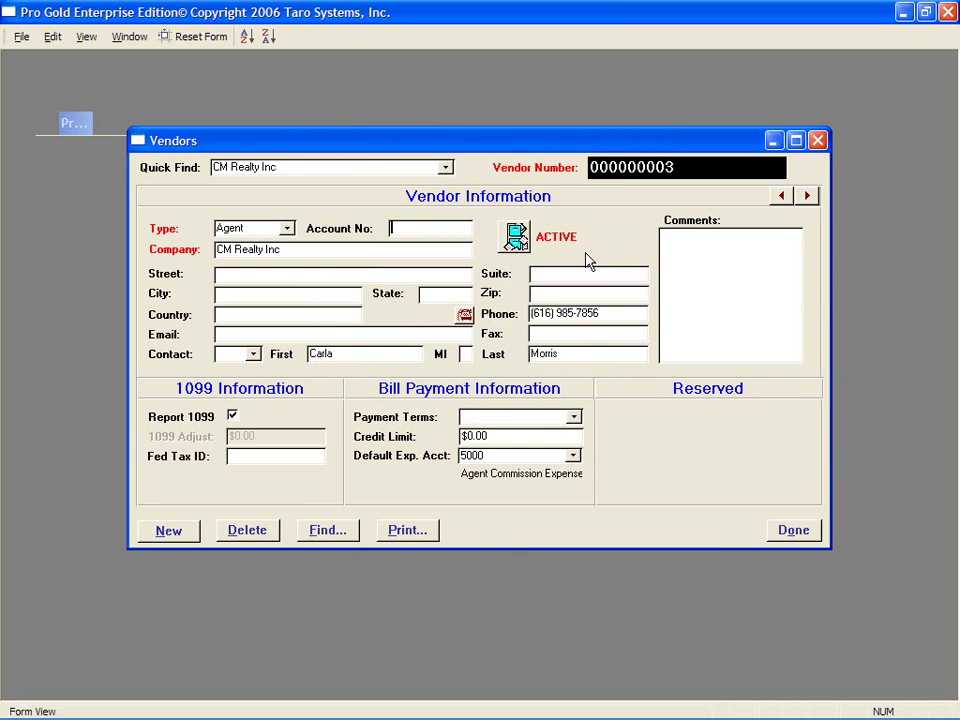
Bring up the ABC Realty LLC vendor record and examine its company name.
{"action": "left_click", "coordinate": [444, 168]}
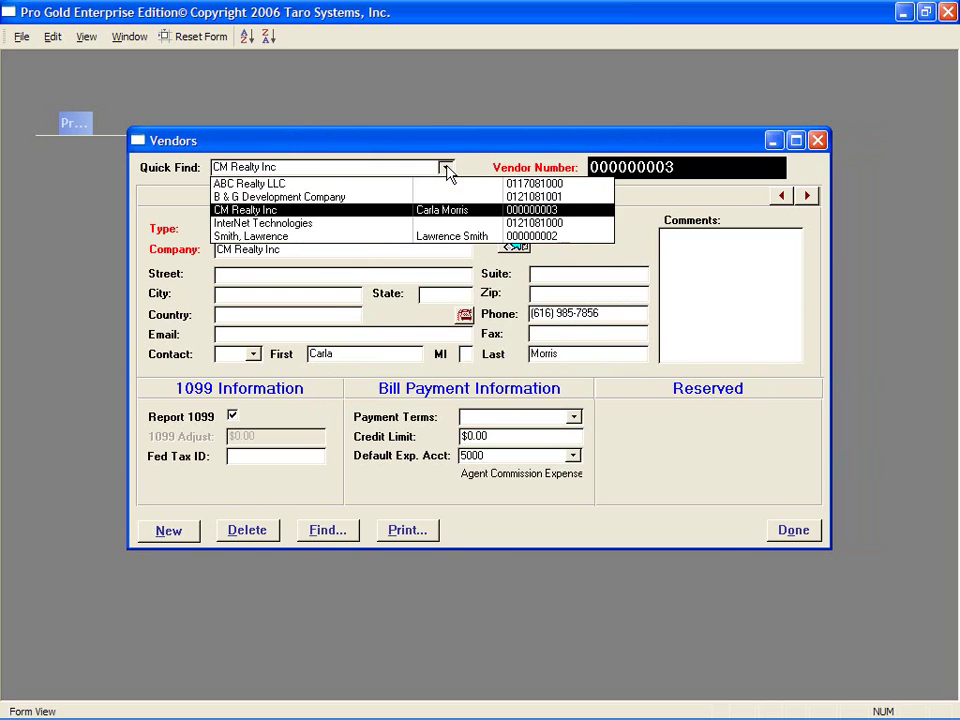
{"action": "left_click", "coordinate": [448, 184]}
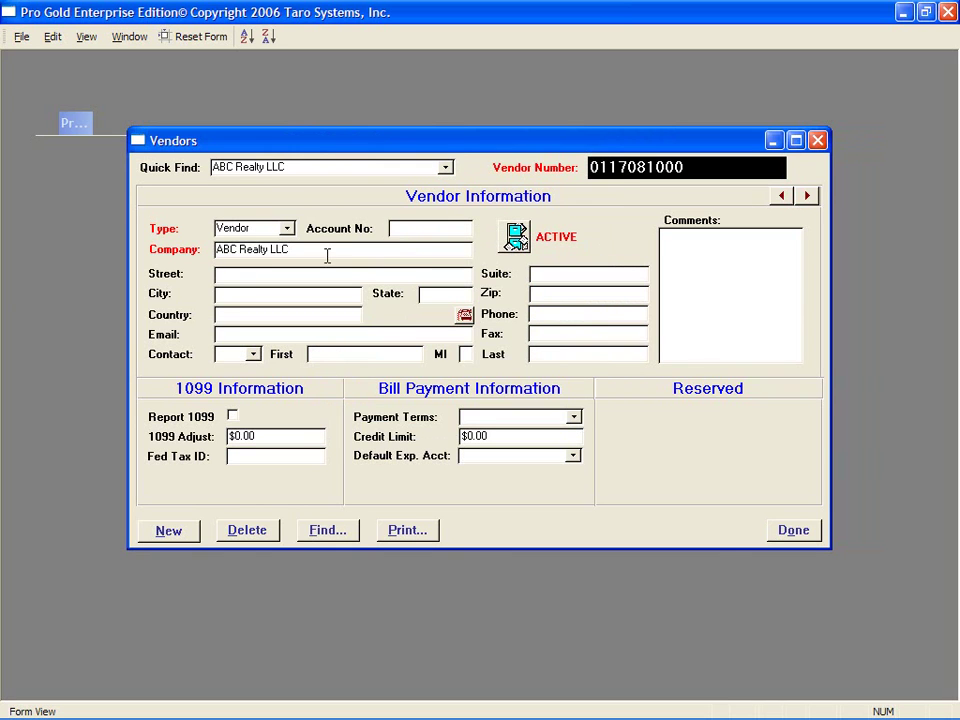
{"action": "left_click_drag", "start_coordinate": [311, 249], "coordinate": [216, 250]}
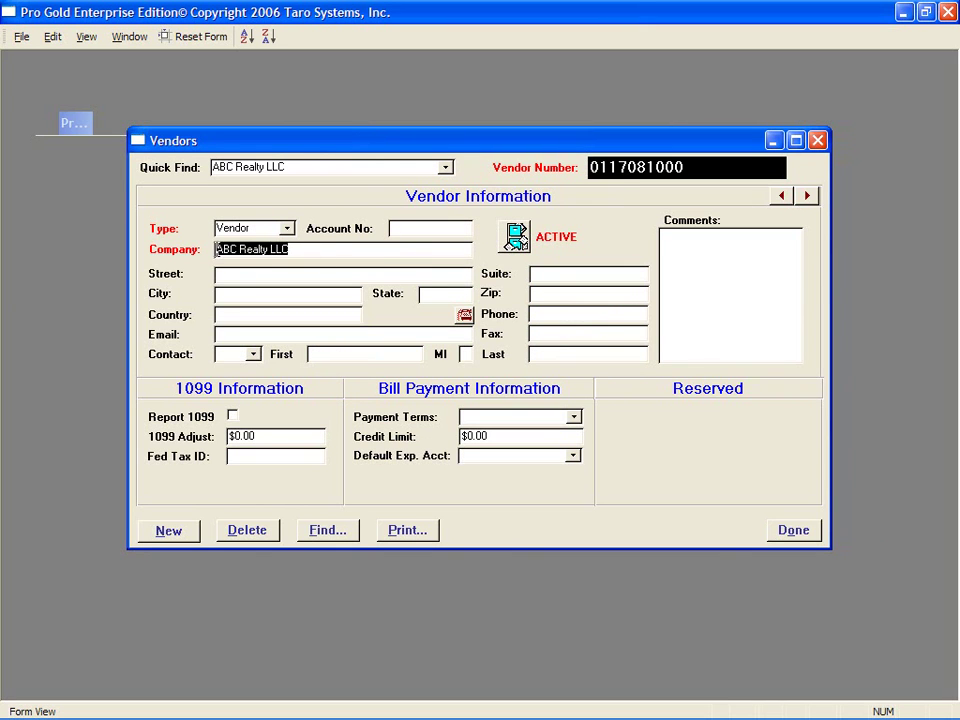
{"action": "left_click", "coordinate": [321, 253]}
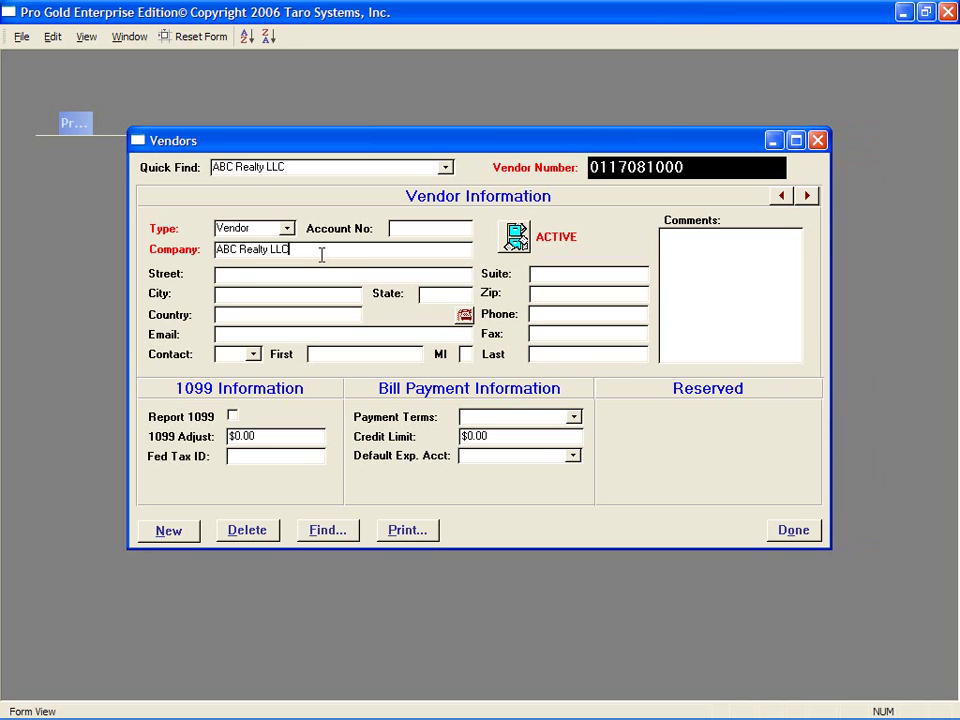
Create a new vendor record with the company name AllCall Telephone Company.
{"action": "left_click", "coordinate": [180, 531]}
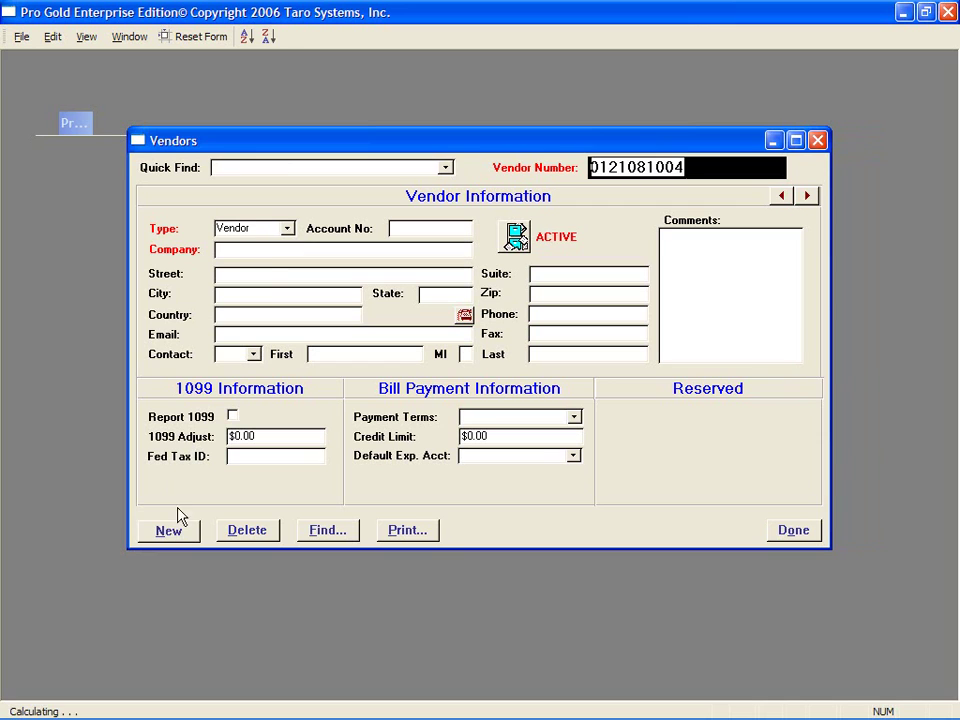
{"action": "left_click", "coordinate": [266, 248]}
{"action": "type", "text": "AllCa"}
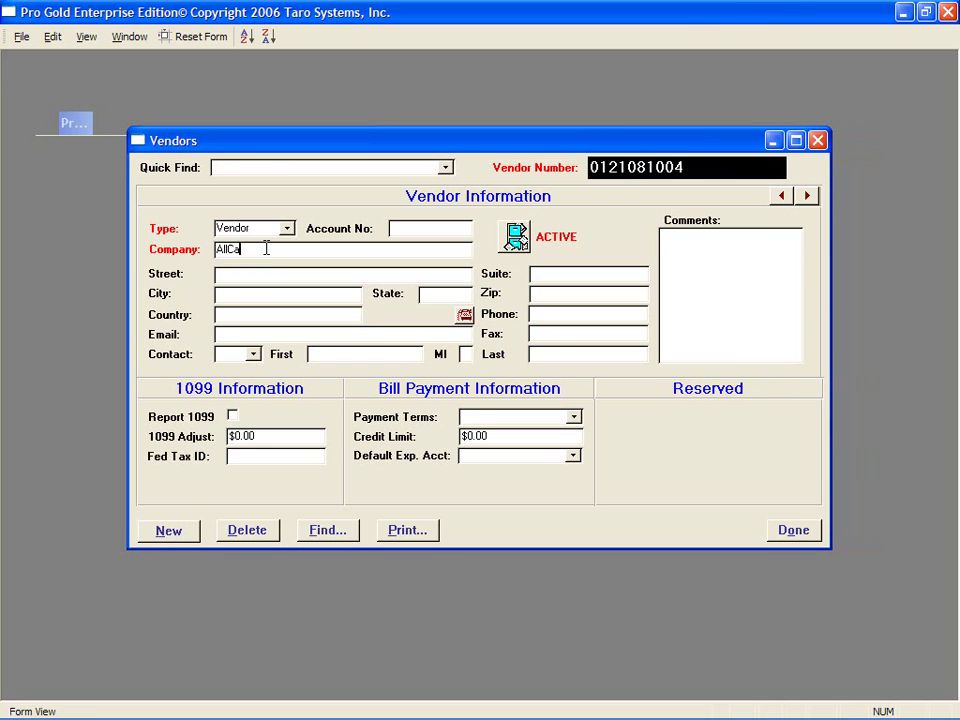
{"action": "type", "text": "ll Telephone Company"}
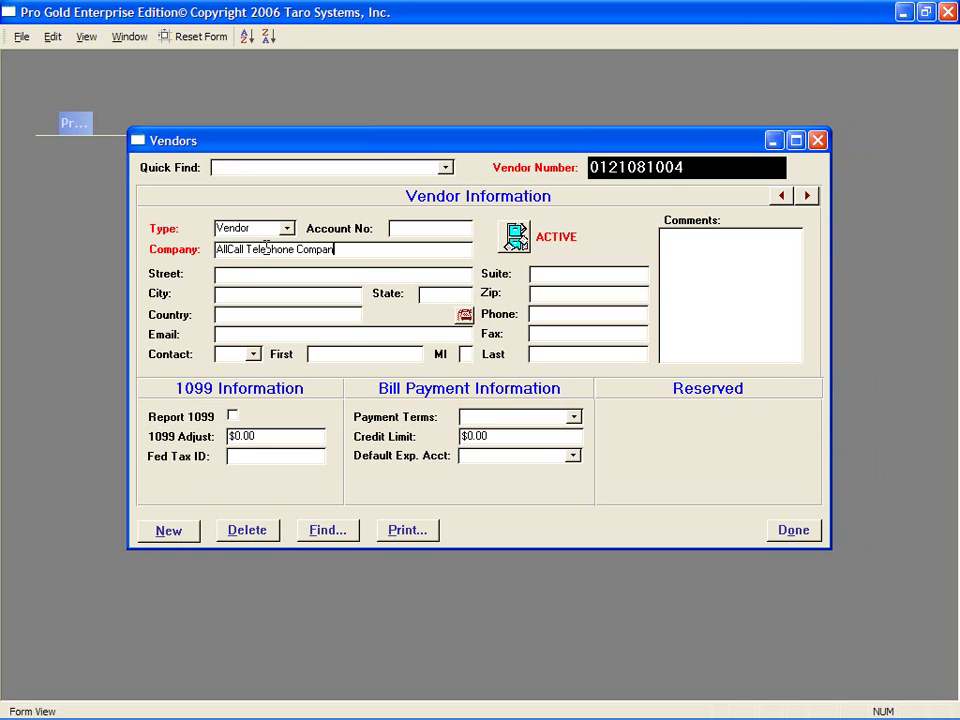
{"action": "left_click", "coordinate": [263, 279]}
{"action": "left_click", "coordinate": [232, 417]}
{"action": "left_click", "coordinate": [232, 417]}
{"action": "left_click", "coordinate": [302, 455]}
Set the new vendor's payment terms to Upon Receipt and default expense account to 6460 Telephone, and close the vendor form.
{"action": "left_click", "coordinate": [573, 417]}
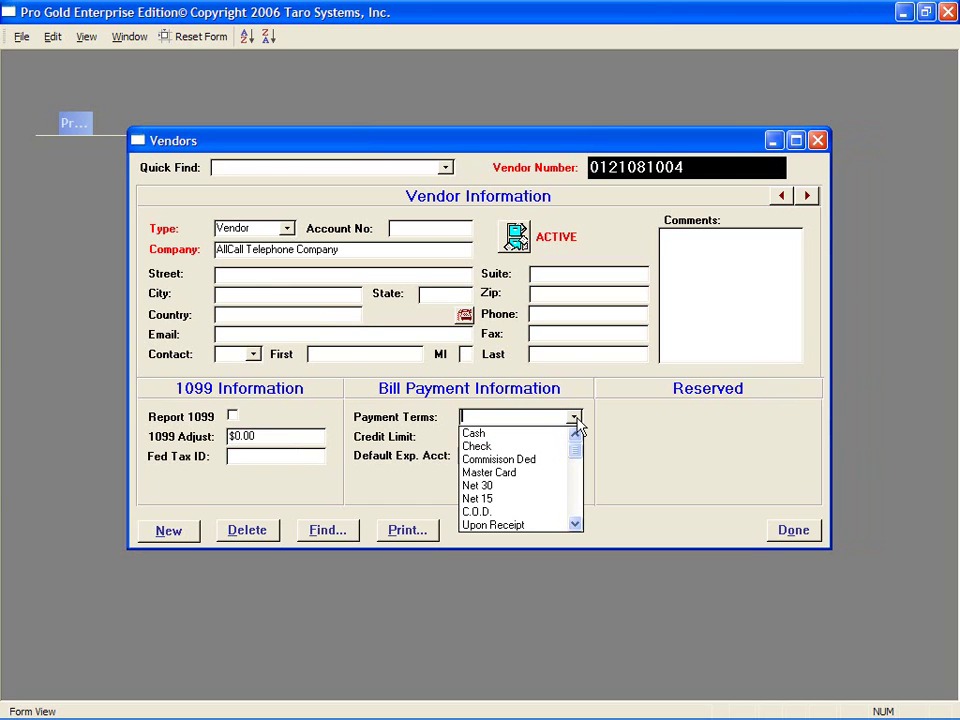
{"action": "left_click", "coordinate": [545, 525]}
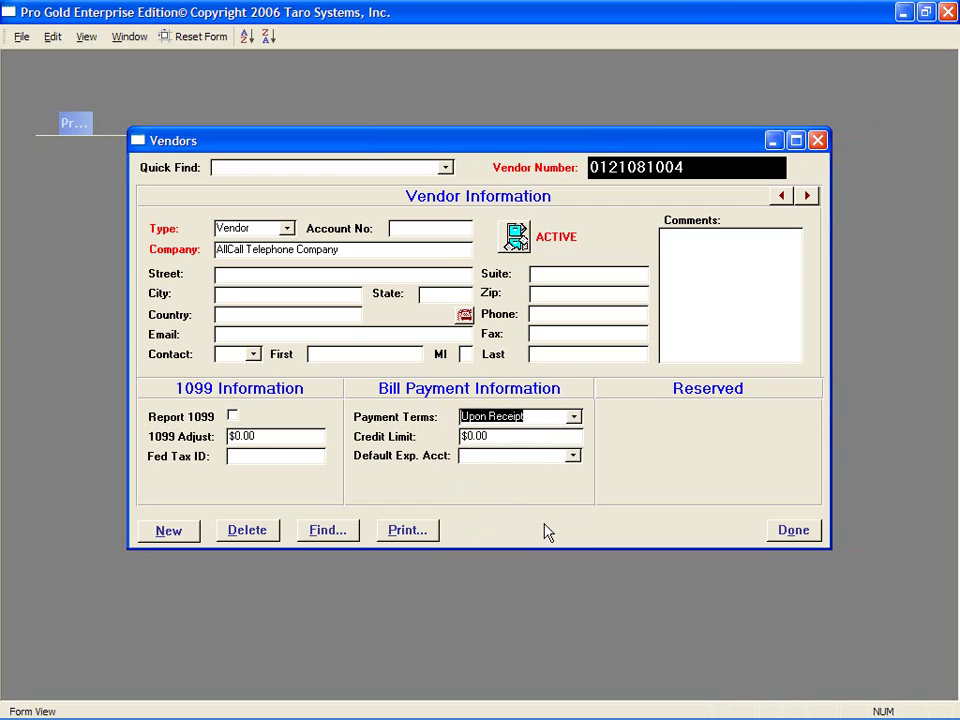
{"action": "left_click", "coordinate": [576, 457]}
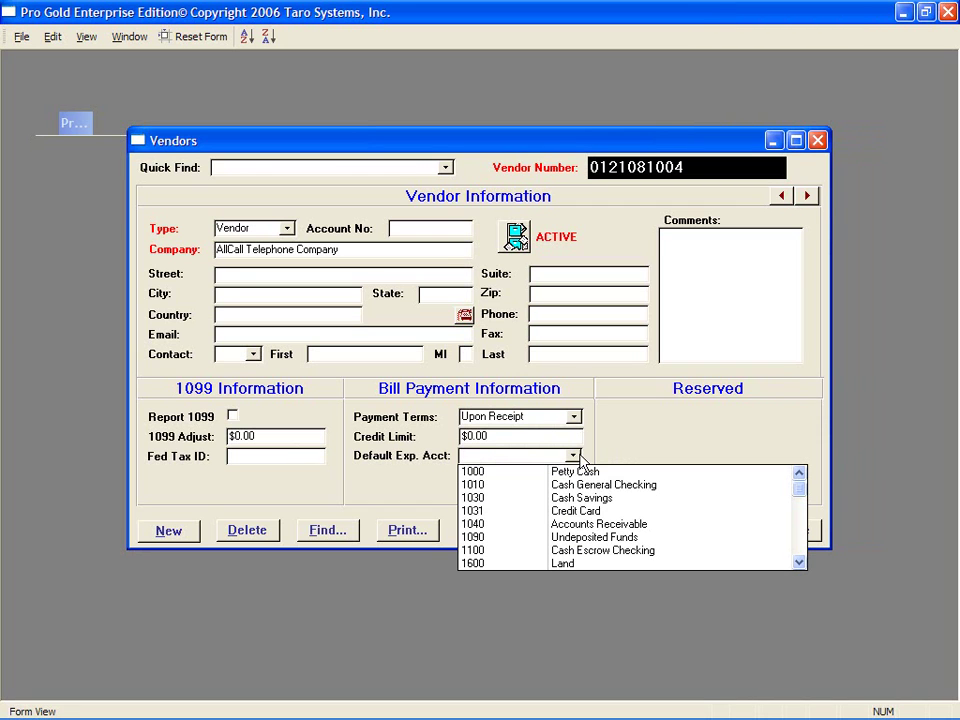
{"action": "type", "text": "6460"}
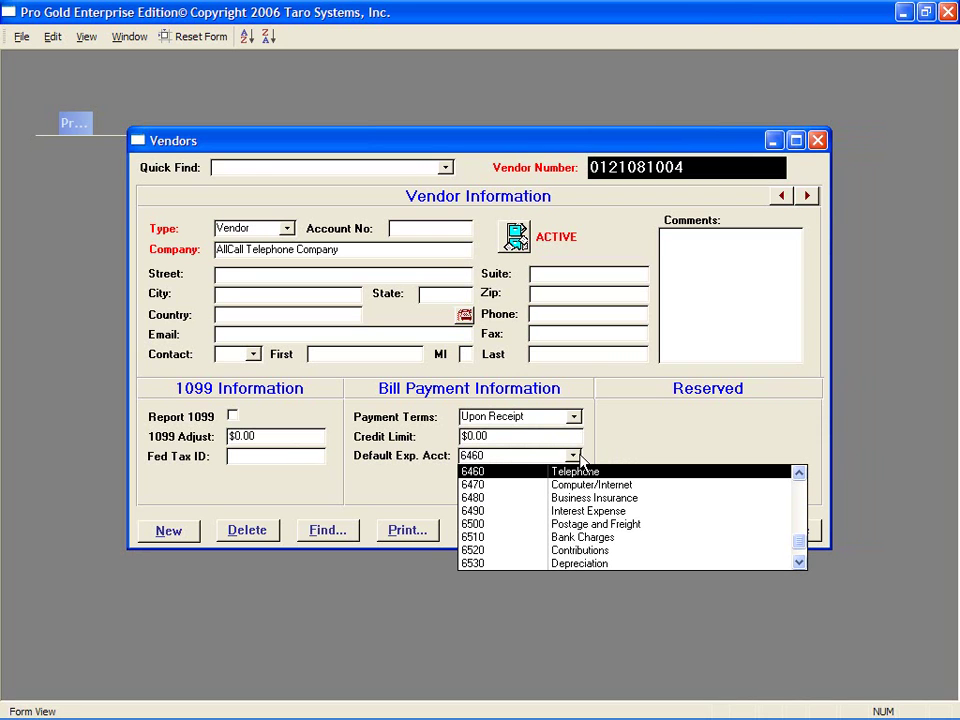
{"action": "key", "text": "Return"}
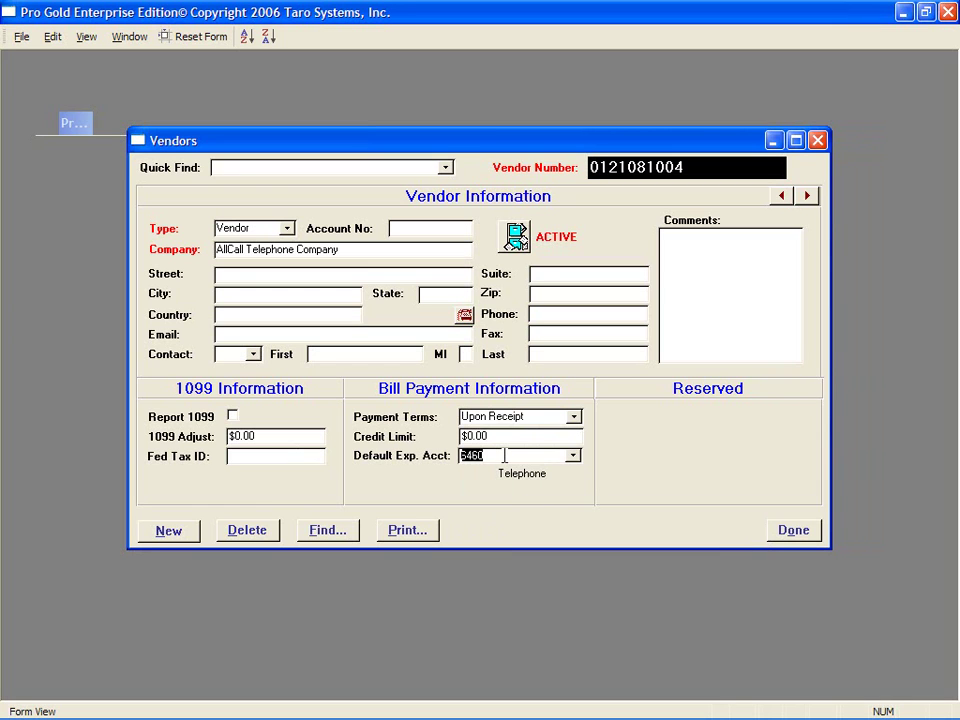
{"action": "left_click", "coordinate": [530, 451]}
{"action": "left_click", "coordinate": [797, 529]}
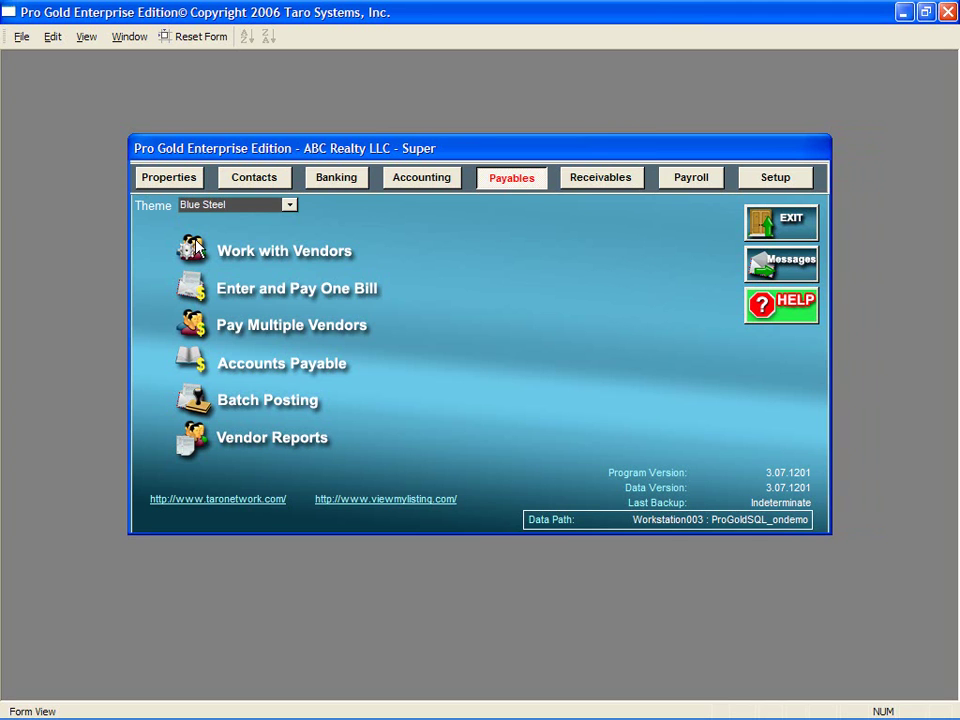
Start a new single bill with AllCall Telephone Company as the vendor.
{"action": "left_click", "coordinate": [195, 289]}
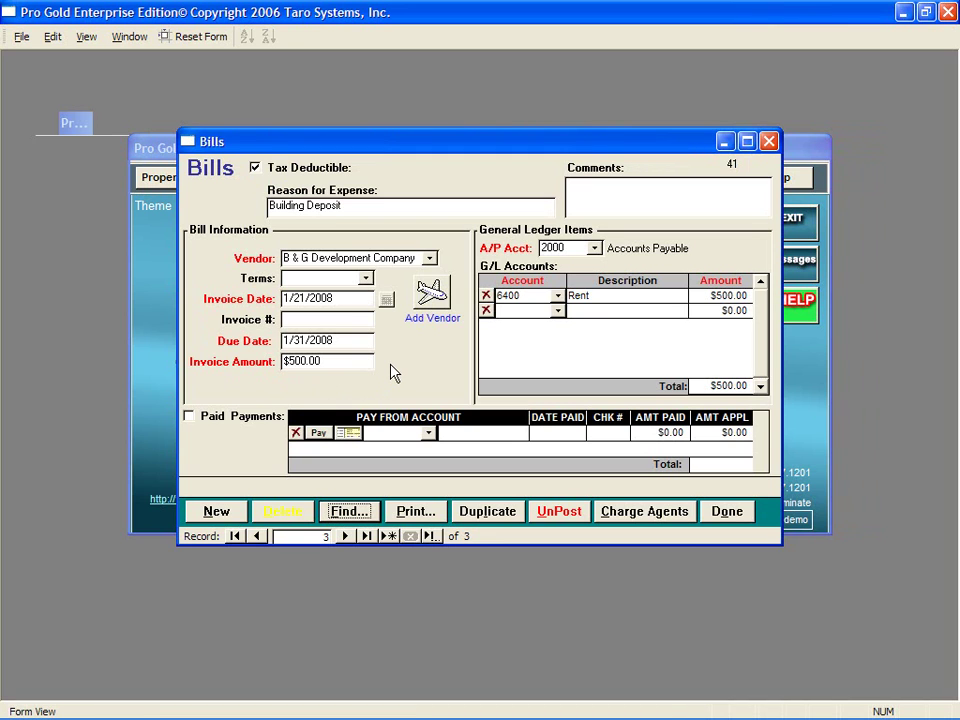
{"action": "left_click", "coordinate": [228, 512]}
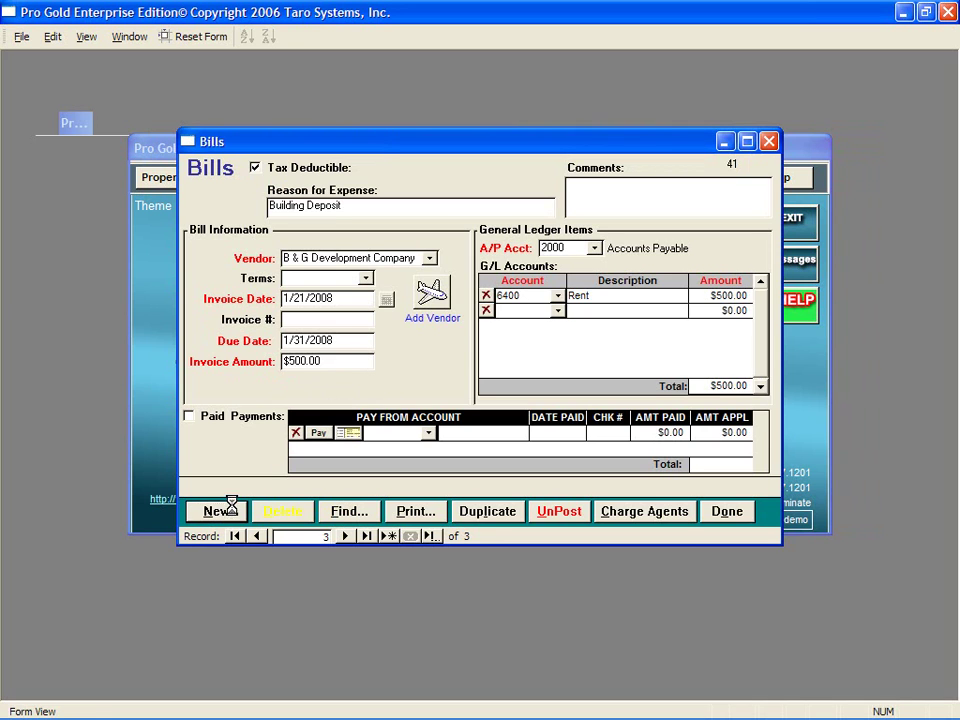
{"action": "left_click", "coordinate": [430, 260]}
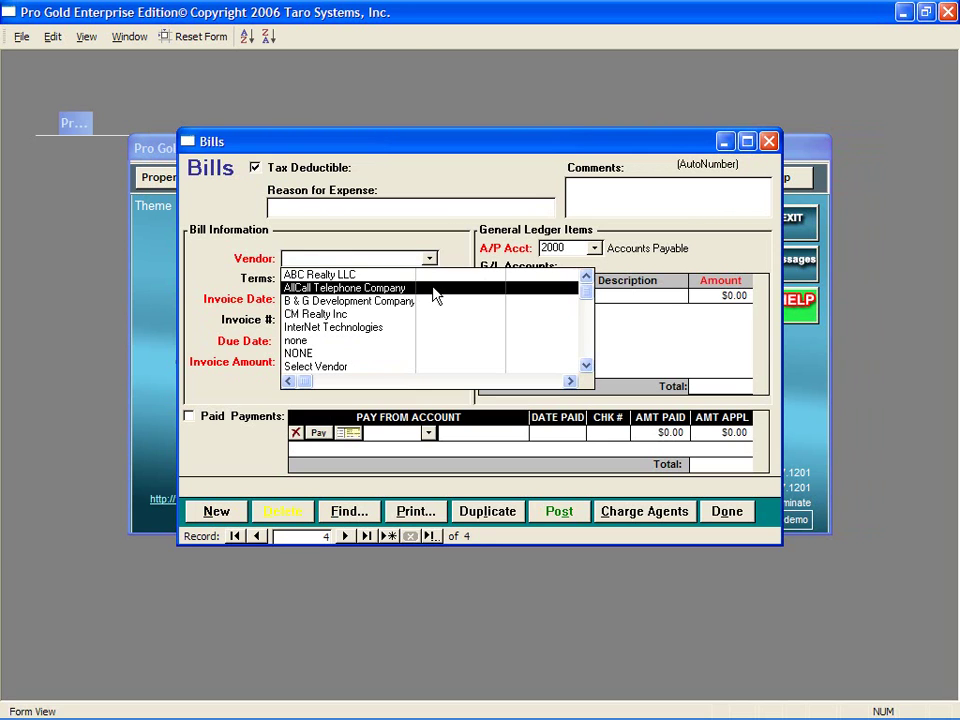
{"action": "left_click", "coordinate": [435, 290]}
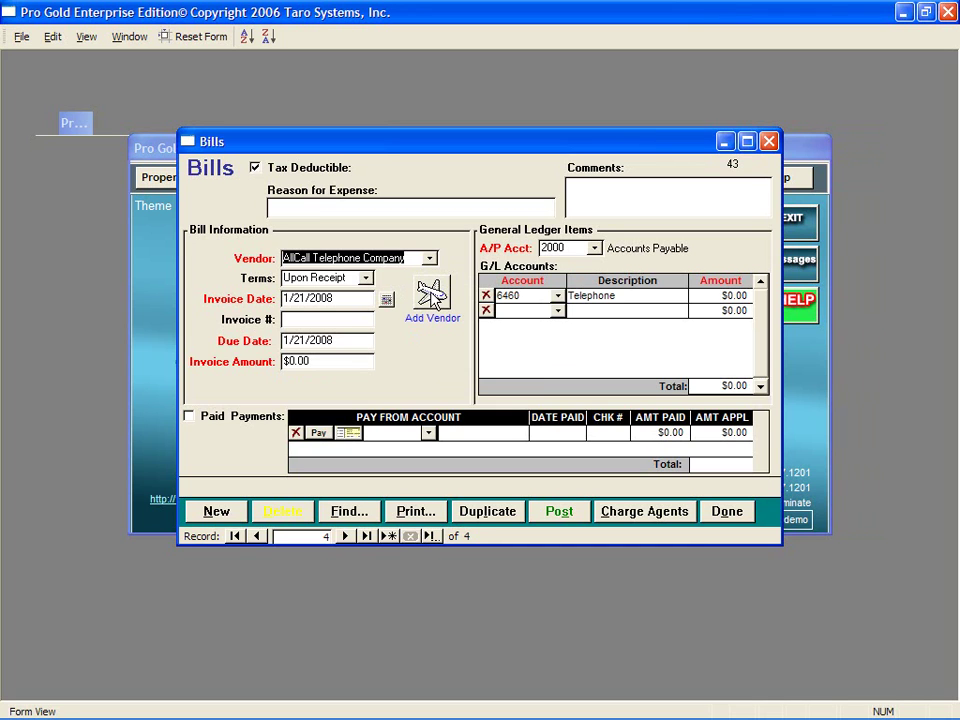
Set the bill's due date to 02/01/2008 and its invoice amount to 9156.
{"action": "left_click_drag", "start_coordinate": [350, 338], "coordinate": [254, 324]}
{"action": "type", "text": "02/01/2008"}
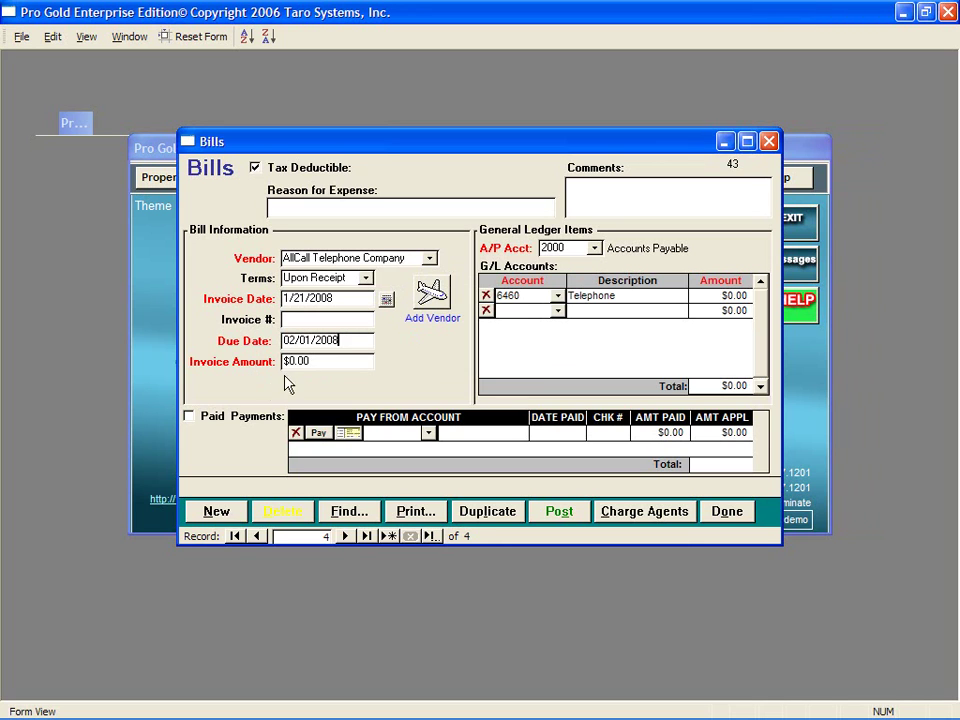
{"action": "key", "text": "Tab"}
{"action": "type", "text": "9156"}
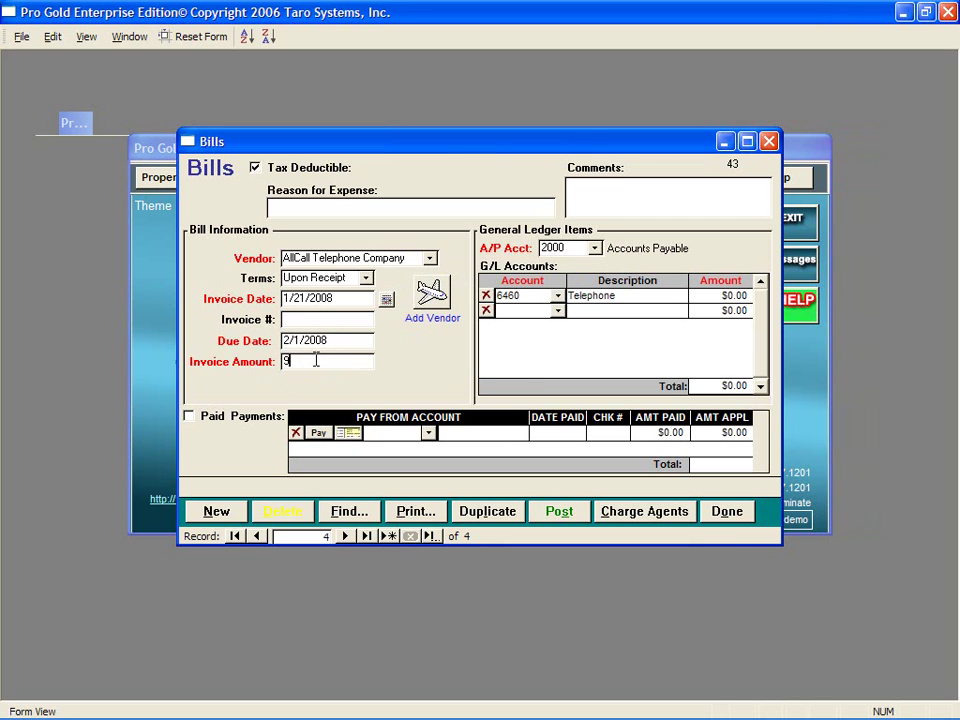
{"action": "key", "text": "Tab"}
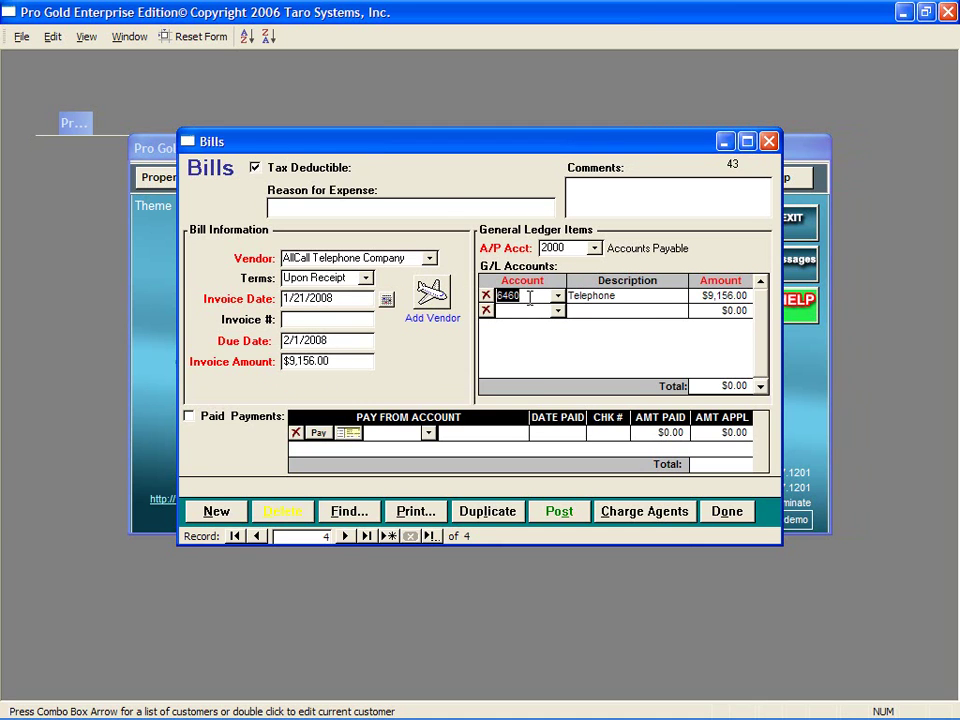
View the Chart of Account Finder and the account choices for the second ledger line without choosing an account.
{"action": "double_click", "coordinate": [530, 297]}
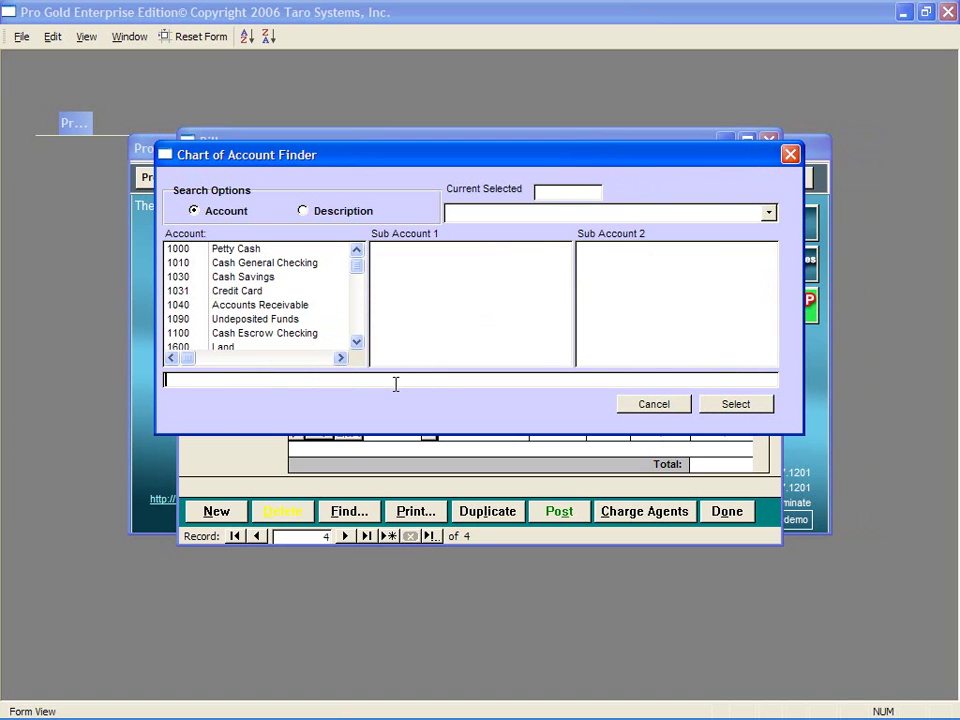
{"action": "left_click", "coordinate": [654, 404]}
{"action": "left_click", "coordinate": [557, 311]}
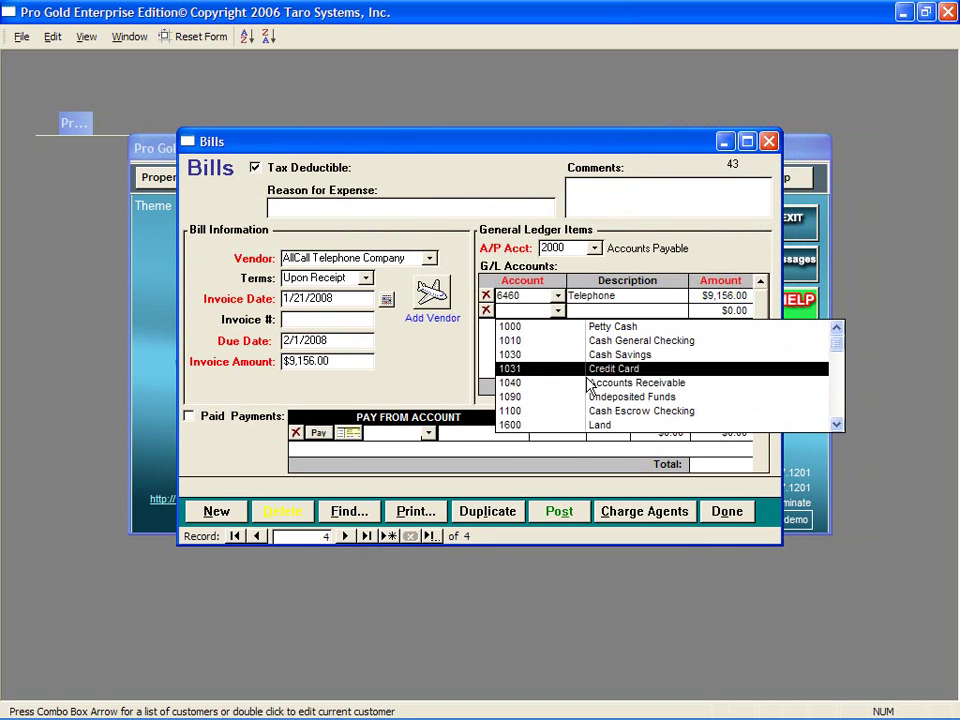
{"action": "left_click", "coordinate": [591, 316]}
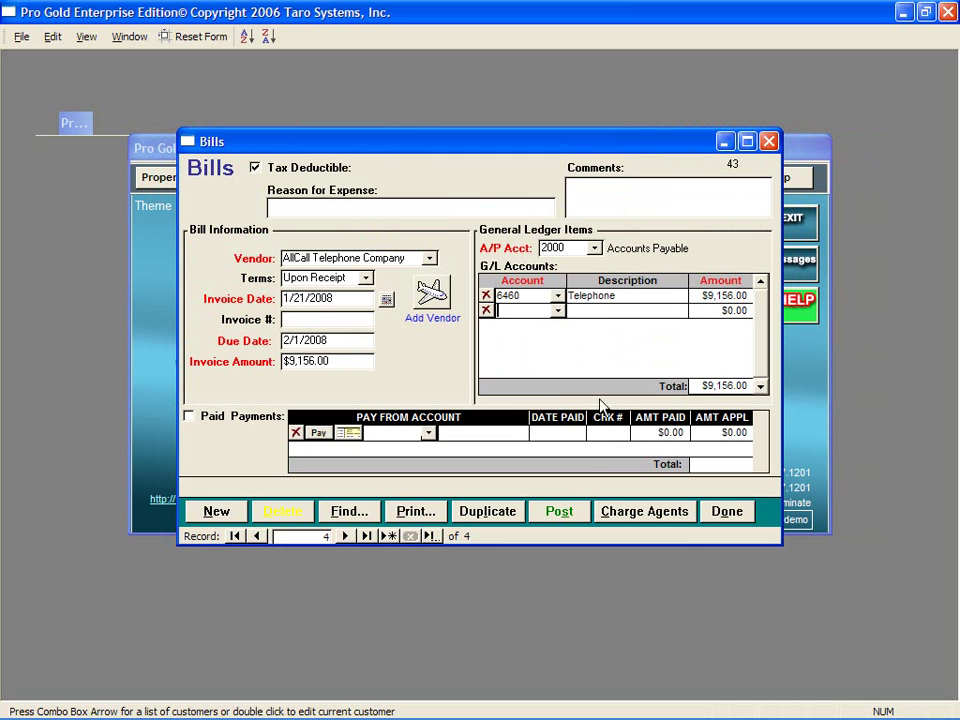
Post the AllCall Telephone Company bill through Bills Batch Posting and close the batch posting form.
{"action": "left_click", "coordinate": [570, 510]}
{"action": "left_click", "coordinate": [578, 513]}
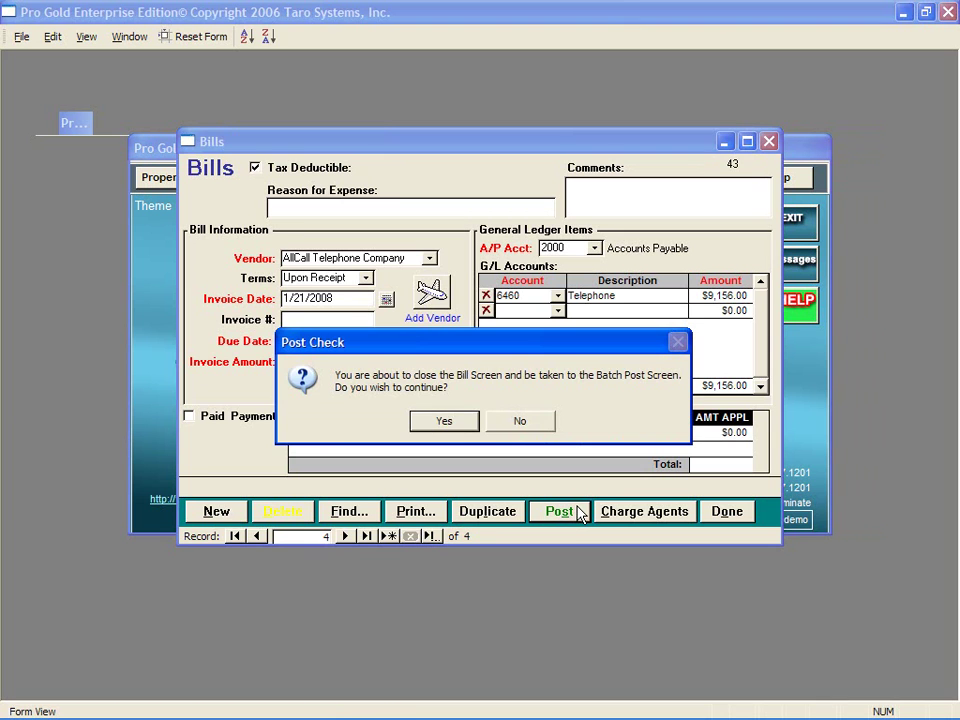
{"action": "left_click", "coordinate": [452, 420]}
{"action": "left_click", "coordinate": [221, 290]}
{"action": "left_click", "coordinate": [378, 462]}
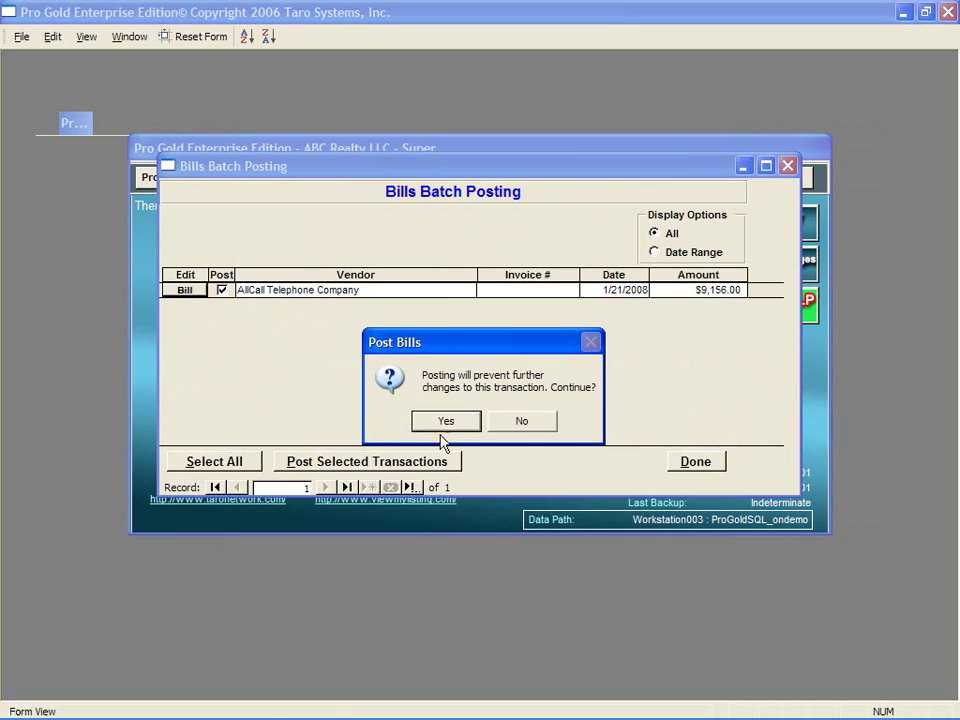
{"action": "left_click", "coordinate": [446, 420]}
{"action": "left_click", "coordinate": [483, 414]}
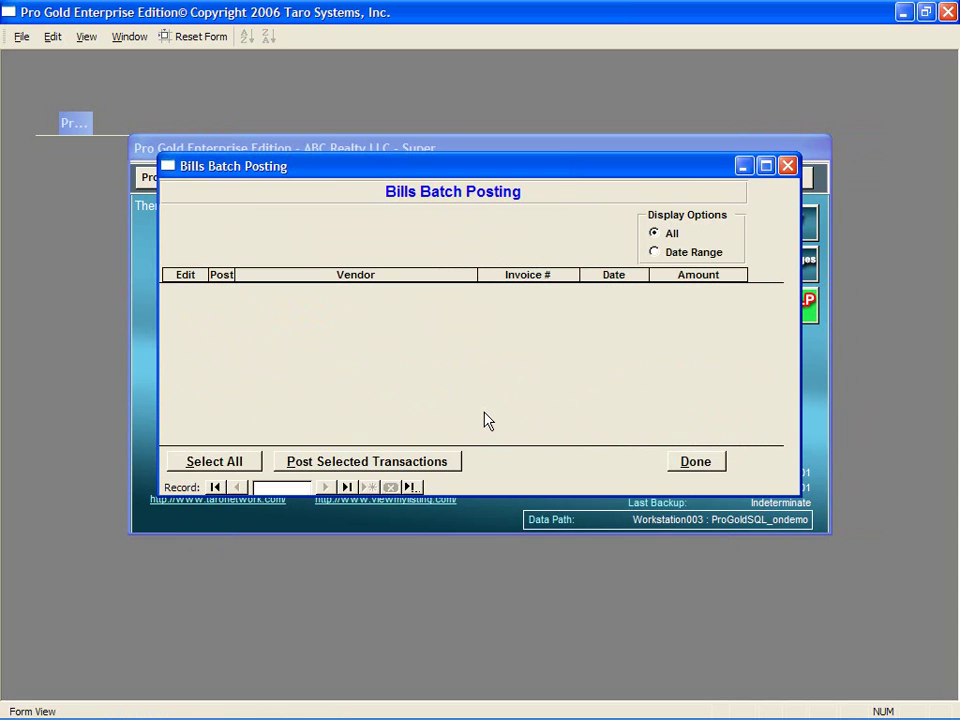
{"action": "left_click", "coordinate": [695, 461]}
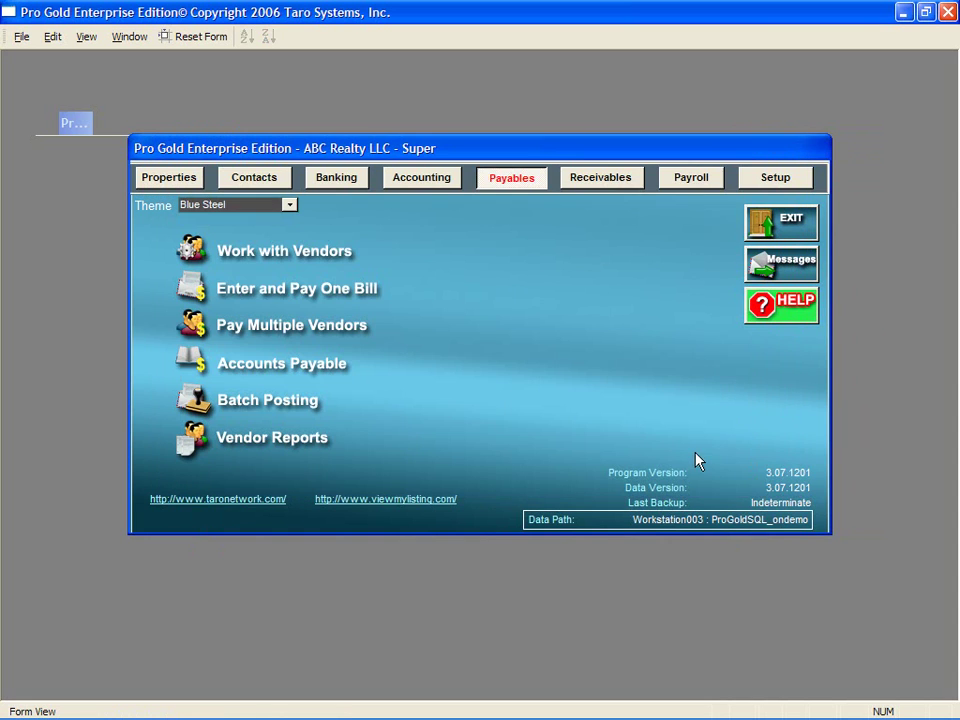
Reopen the posted AllCall Telephone Company bill, unpost it and close the bill form.
{"action": "left_click", "coordinate": [200, 290]}
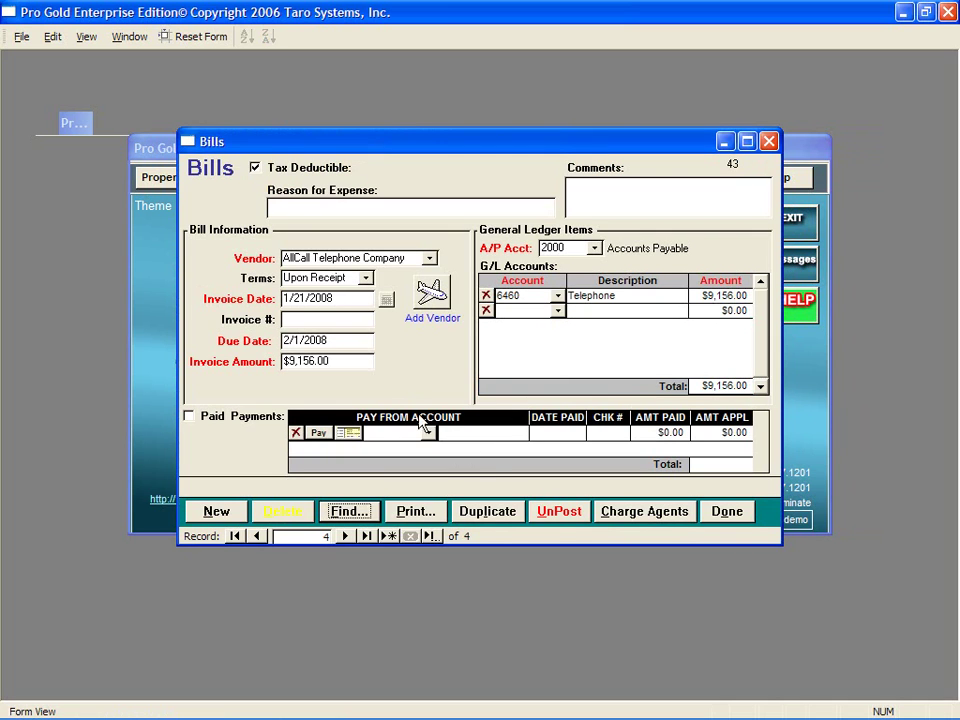
{"action": "left_click", "coordinate": [583, 515]}
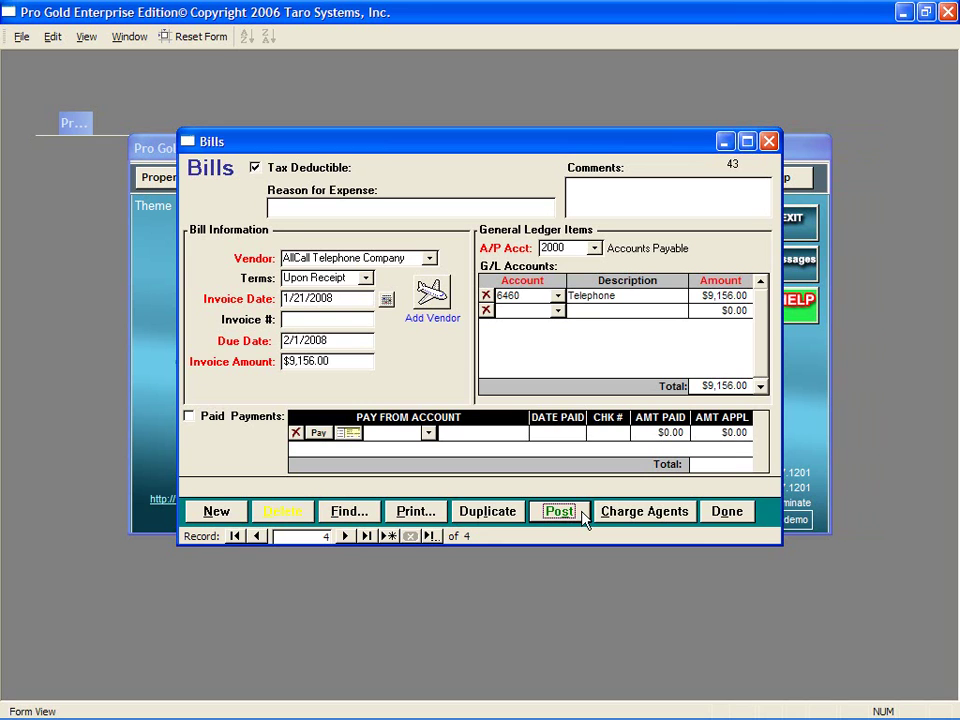
{"action": "left_click", "coordinate": [722, 513]}
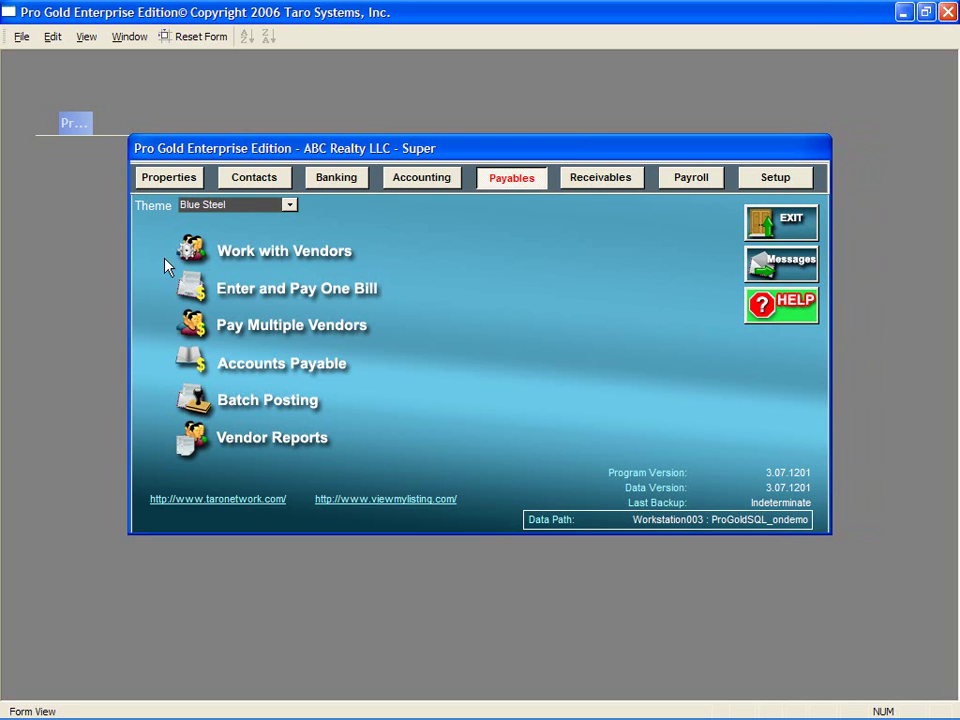
Reopen the AllCall Telephone Company bill and choose 1010 Cash General Checking as its pay-from account.
{"action": "left_click", "coordinate": [192, 291]}
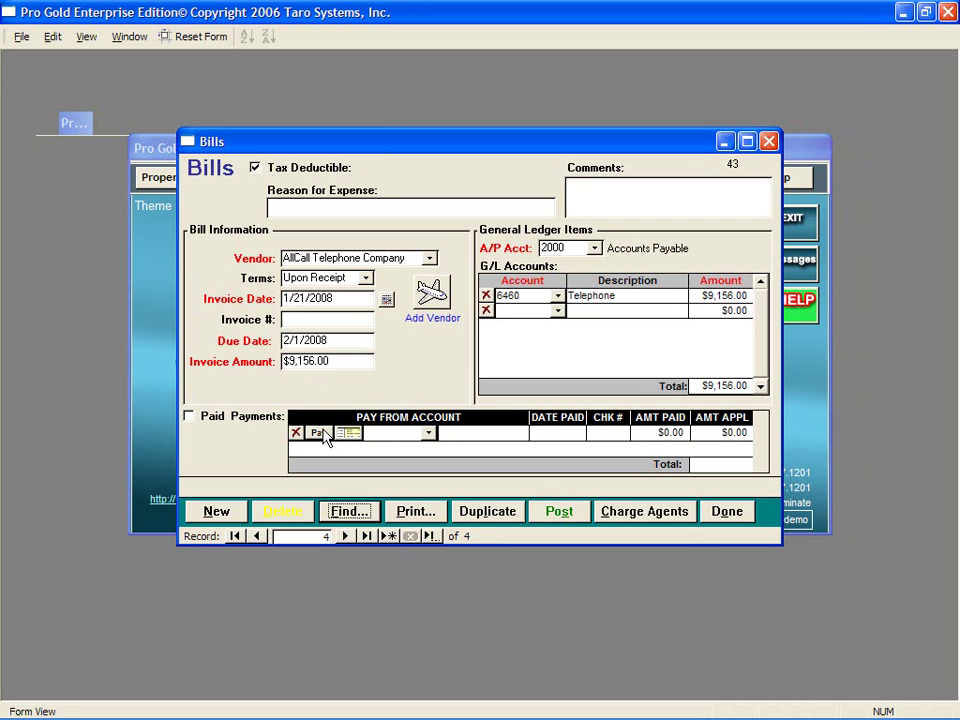
{"action": "left_click", "coordinate": [428, 438]}
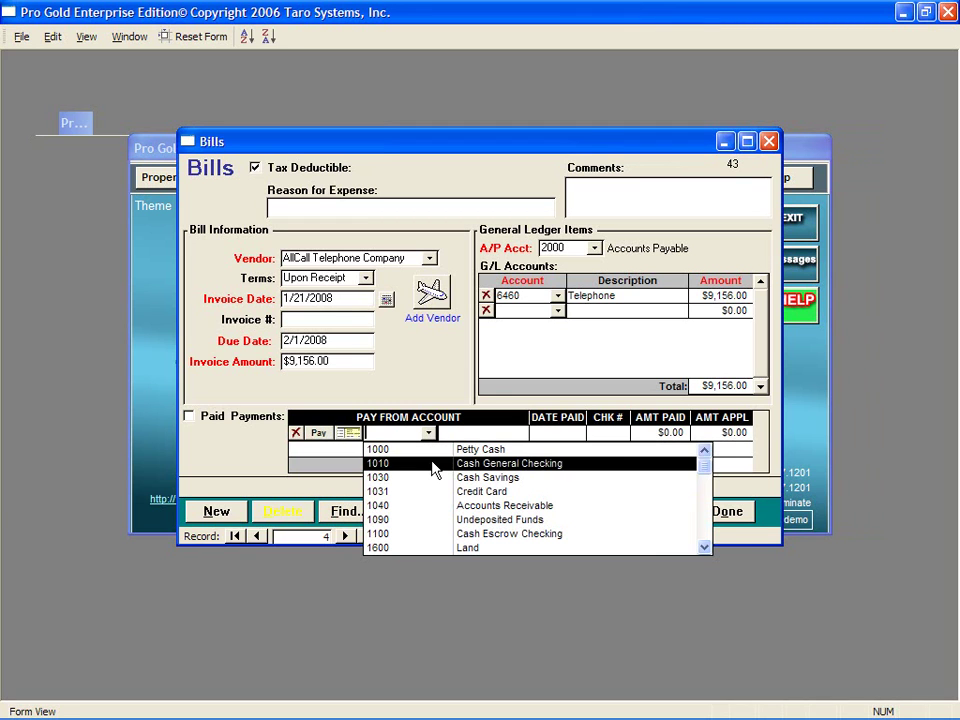
{"action": "left_click", "coordinate": [432, 464]}
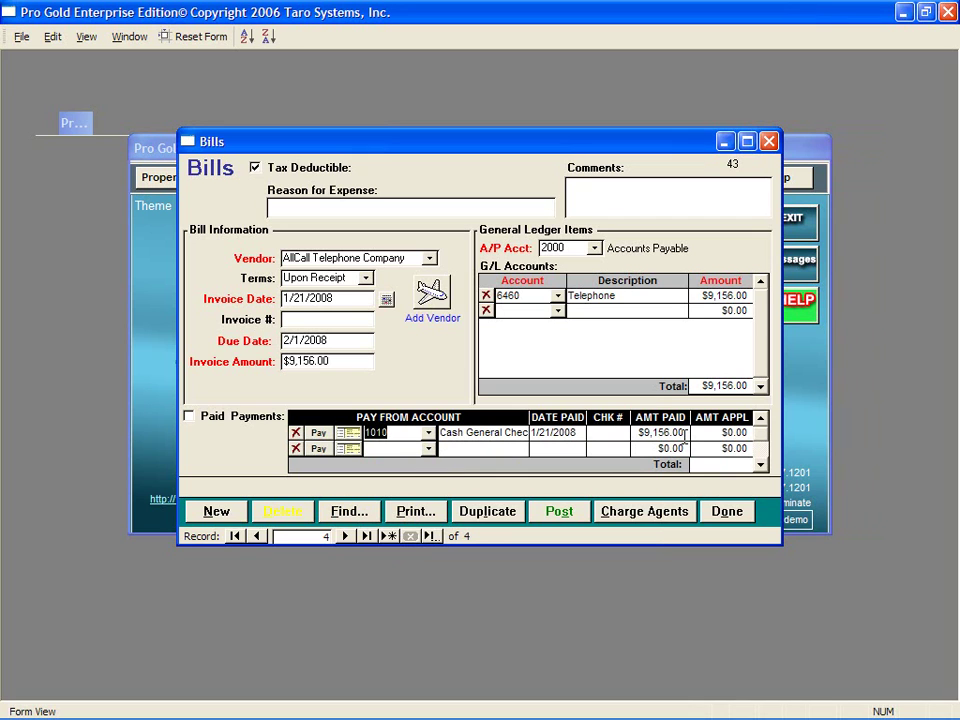
Write check 103 for $9,156.00 from USA Bank & Trust Operating to AllCall Telephone Company and apply the payment to the bill.
{"action": "left_click", "coordinate": [349, 434]}
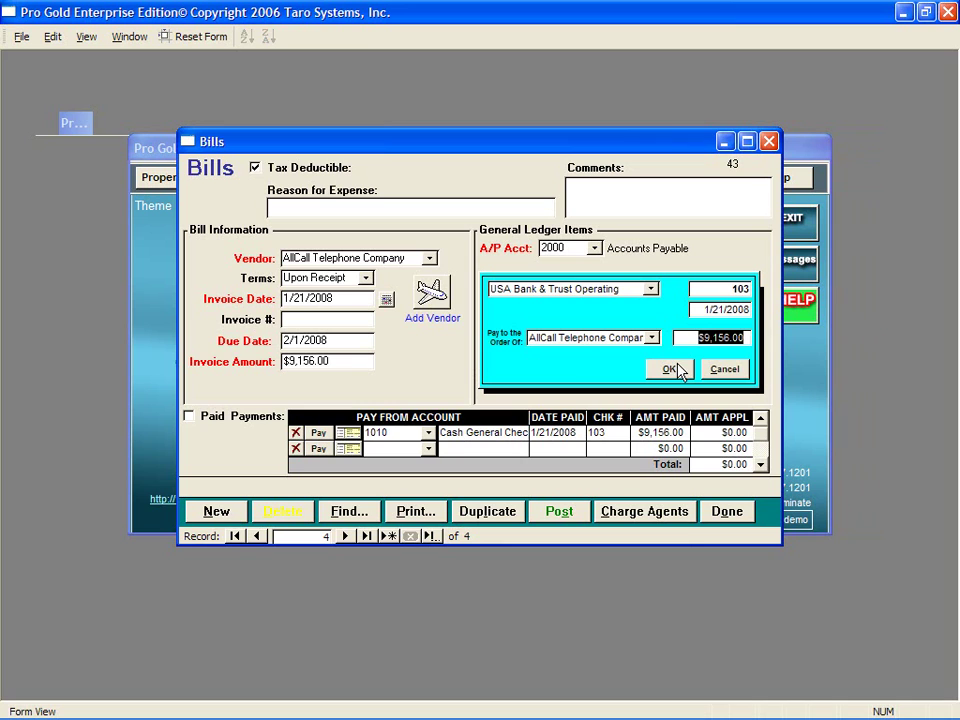
{"action": "left_click_drag", "start_coordinate": [724, 287], "coordinate": [768, 289]}
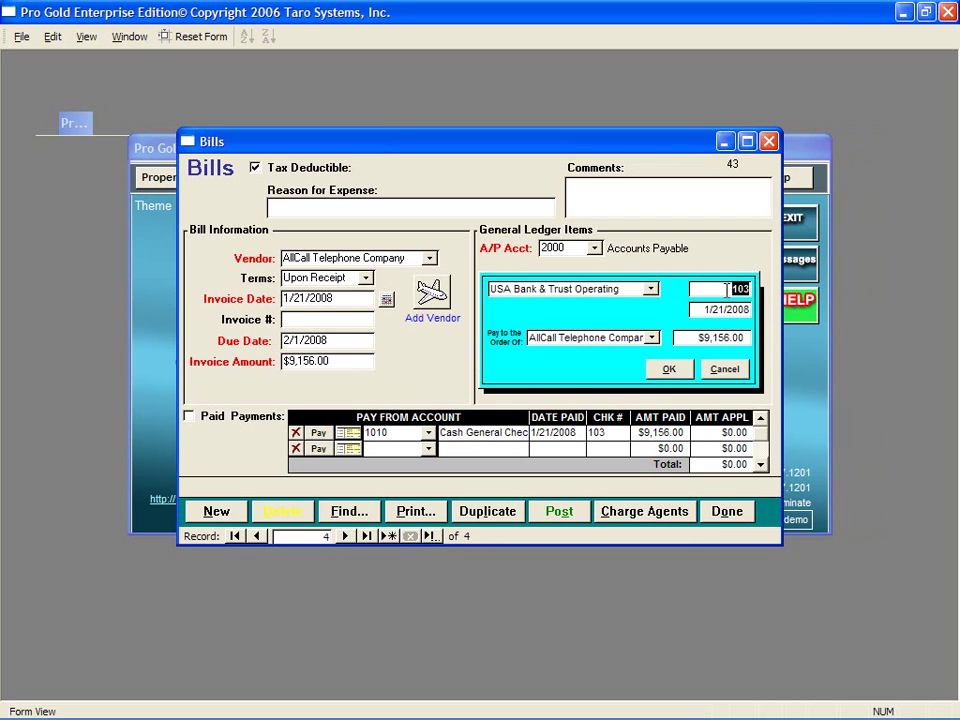
{"action": "left_click", "coordinate": [676, 370]}
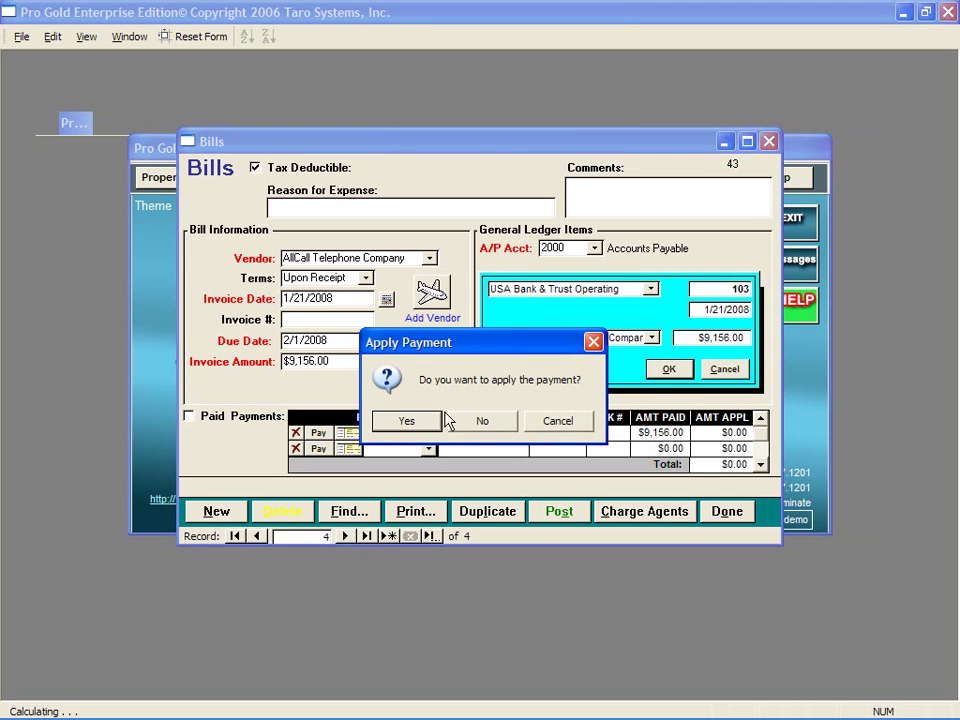
{"action": "left_click", "coordinate": [408, 421]}
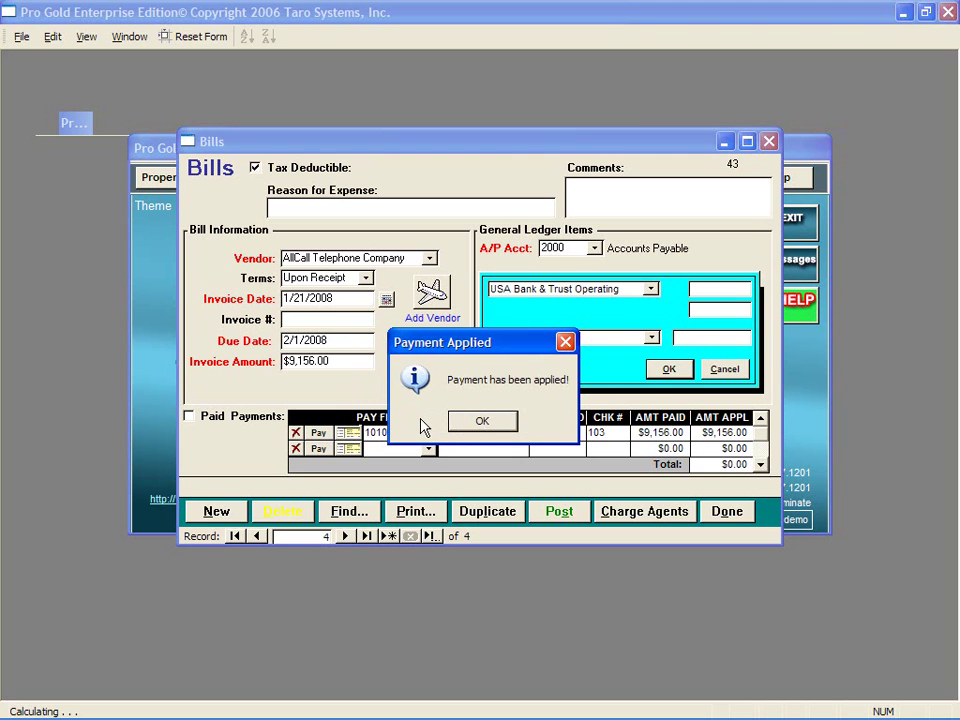
{"action": "left_click", "coordinate": [497, 420]}
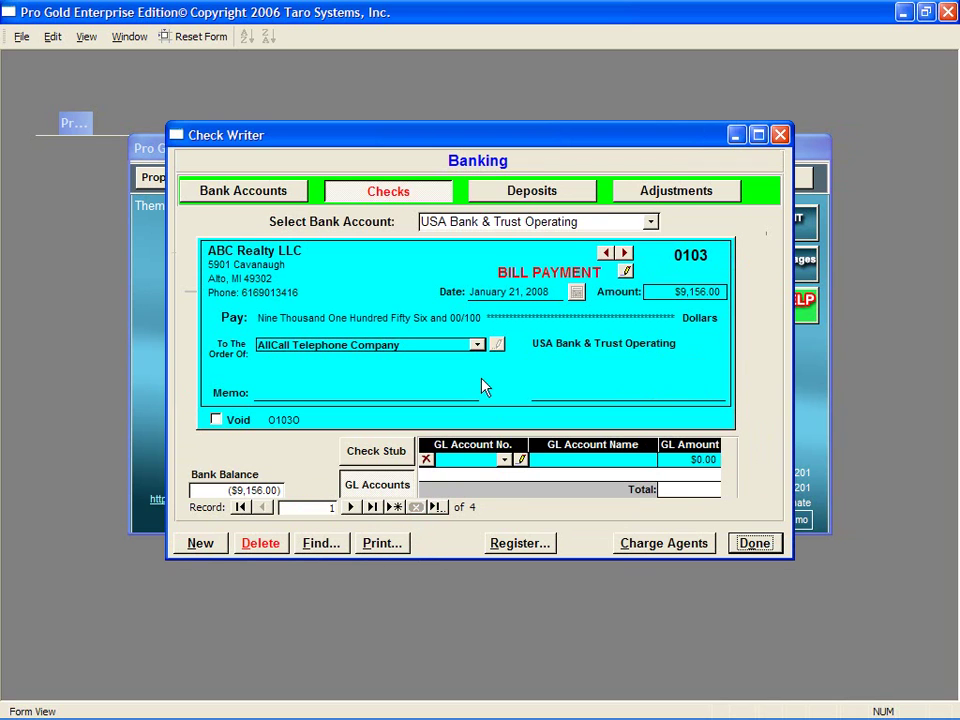
Review the bill linked to check 103 and the check printing options, and close the check writer.
{"action": "left_click", "coordinate": [626, 272]}
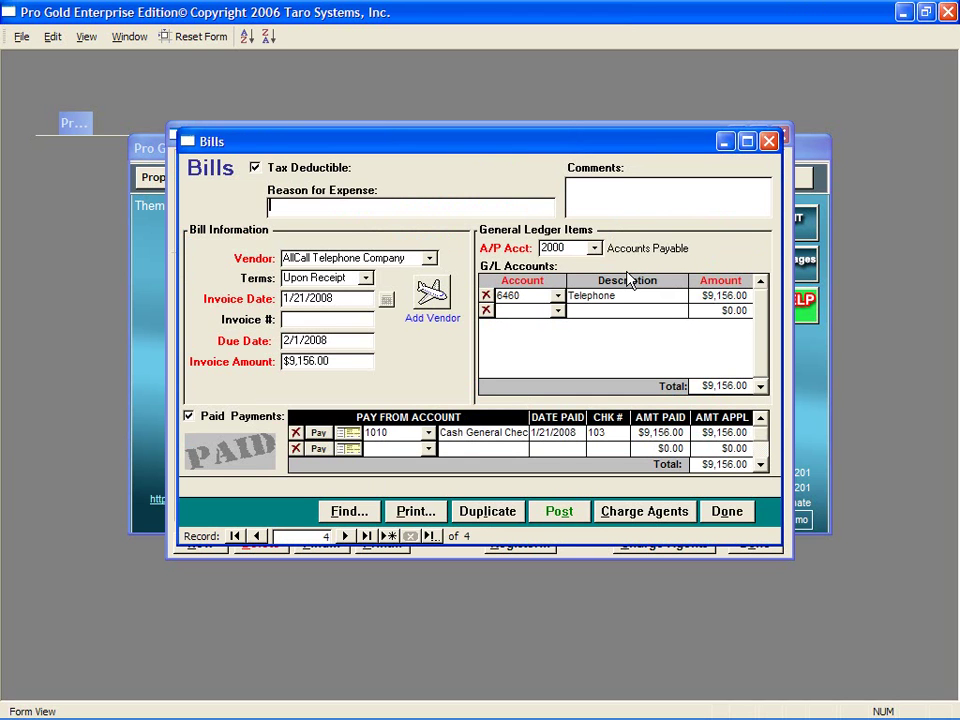
{"action": "left_click", "coordinate": [726, 512]}
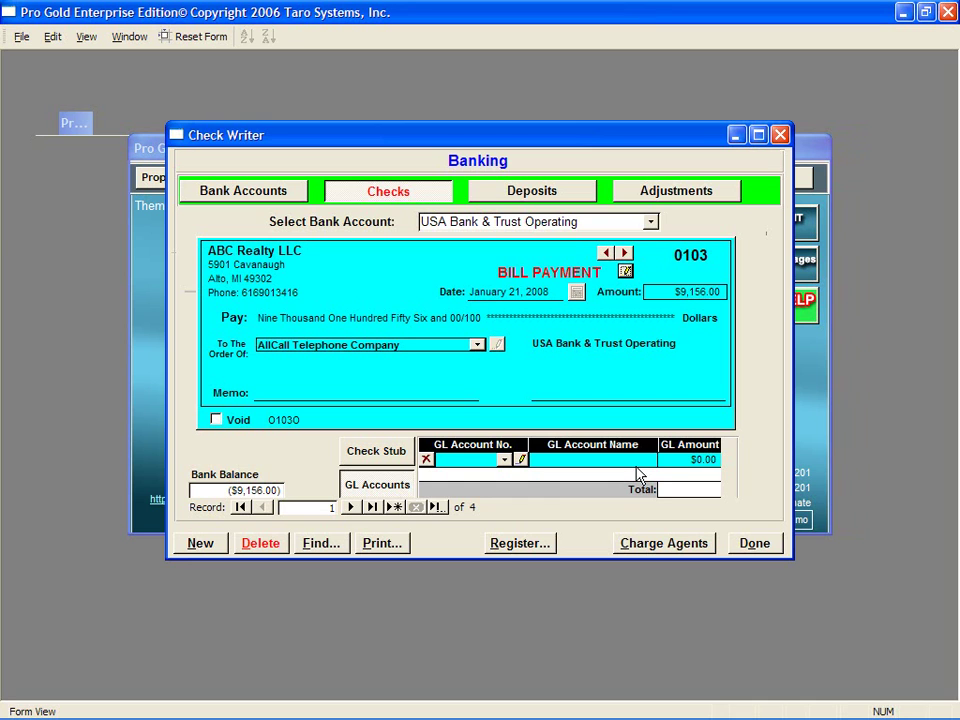
{"action": "left_click", "coordinate": [380, 543]}
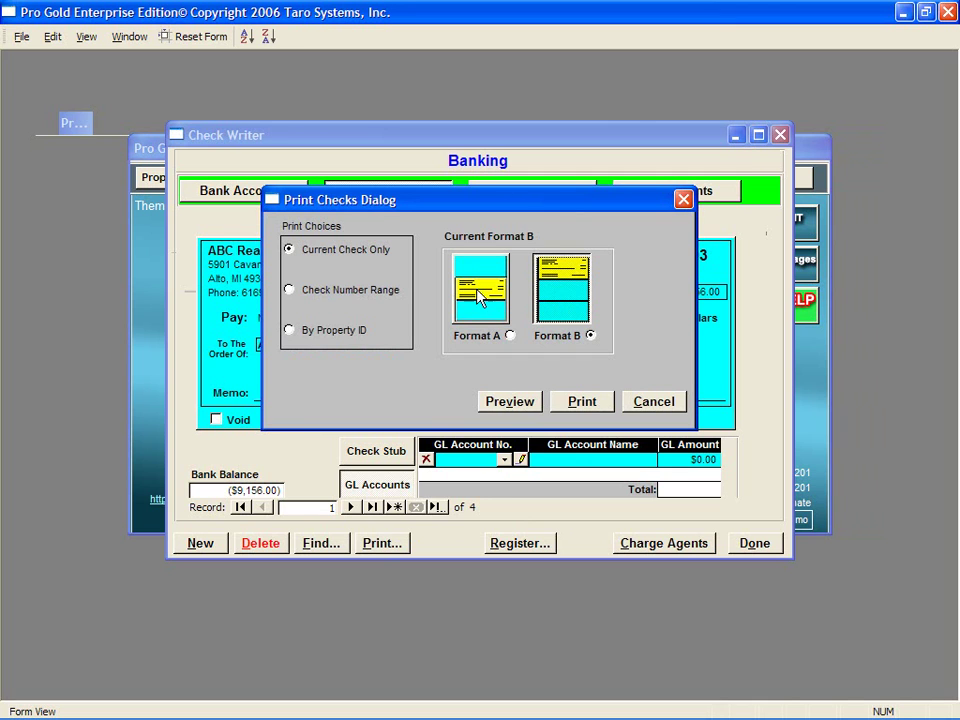
{"action": "left_click", "coordinate": [600, 410]}
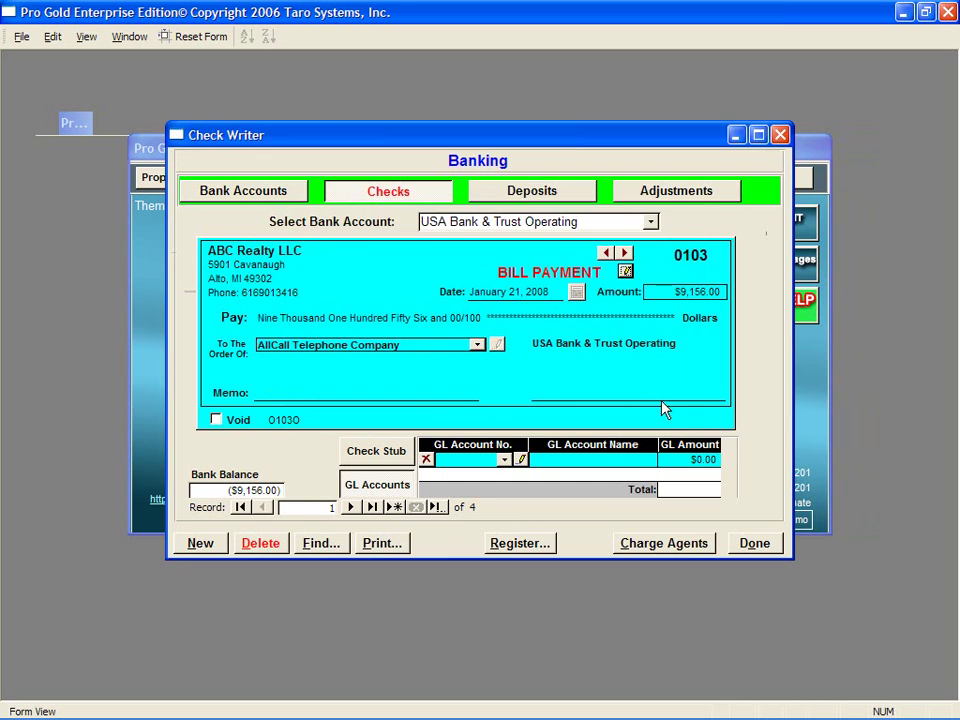
{"action": "left_click", "coordinate": [763, 548]}
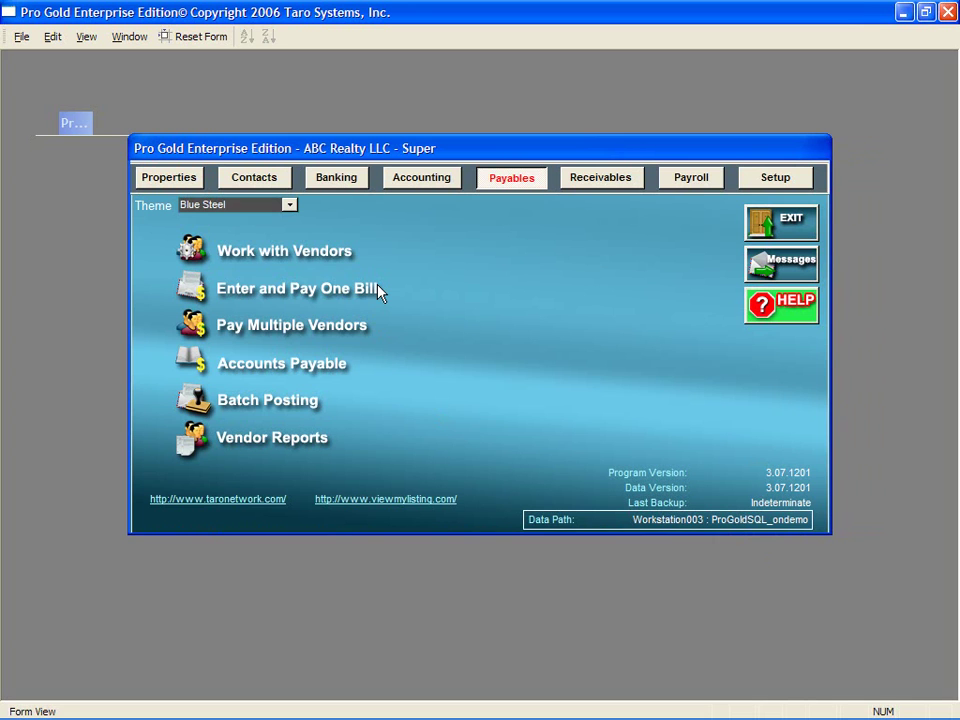
In Pay Multiple Vendors, select the InterNet Technologies bill and the $500 B & G Development bill, setting the latter's amount to pay to 250.
{"action": "left_click", "coordinate": [193, 330]}
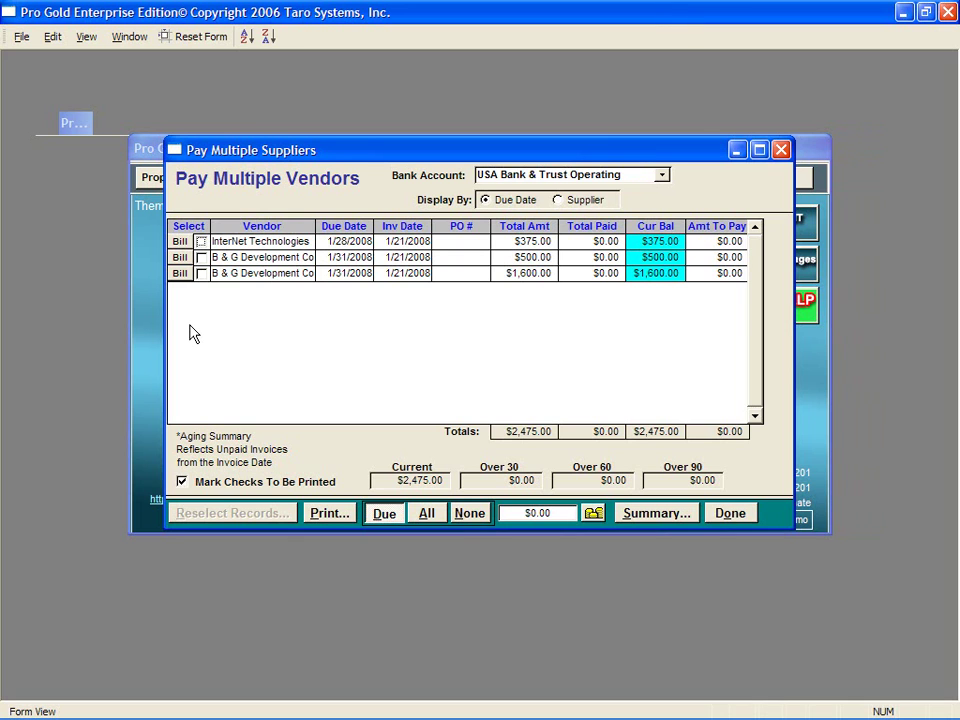
{"action": "left_click", "coordinate": [201, 242]}
{"action": "left_click", "coordinate": [201, 257]}
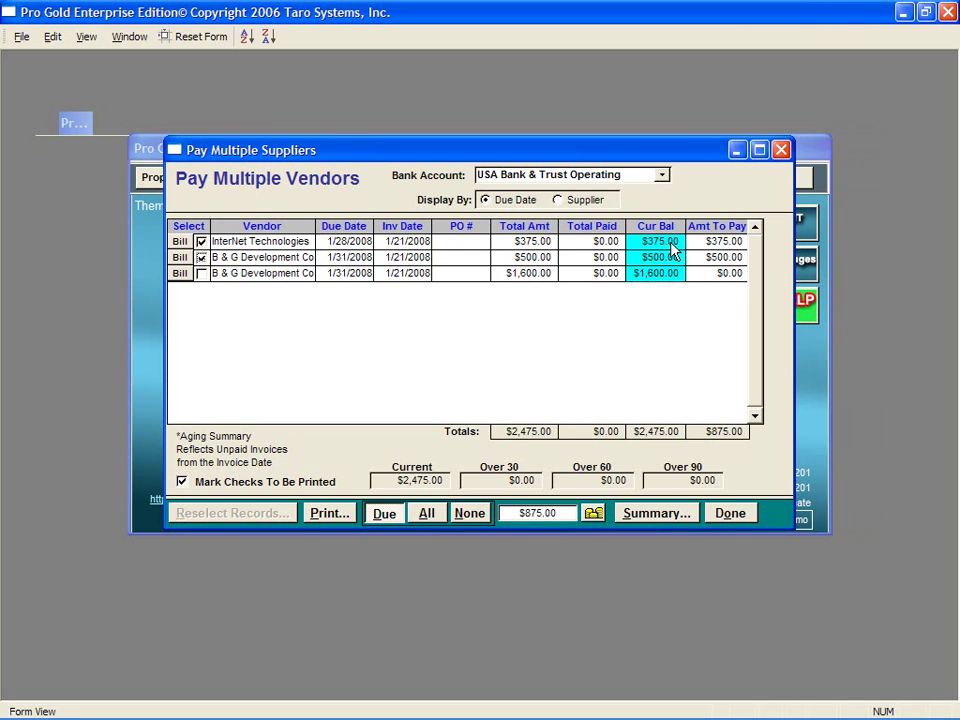
{"action": "left_click", "coordinate": [707, 241]}
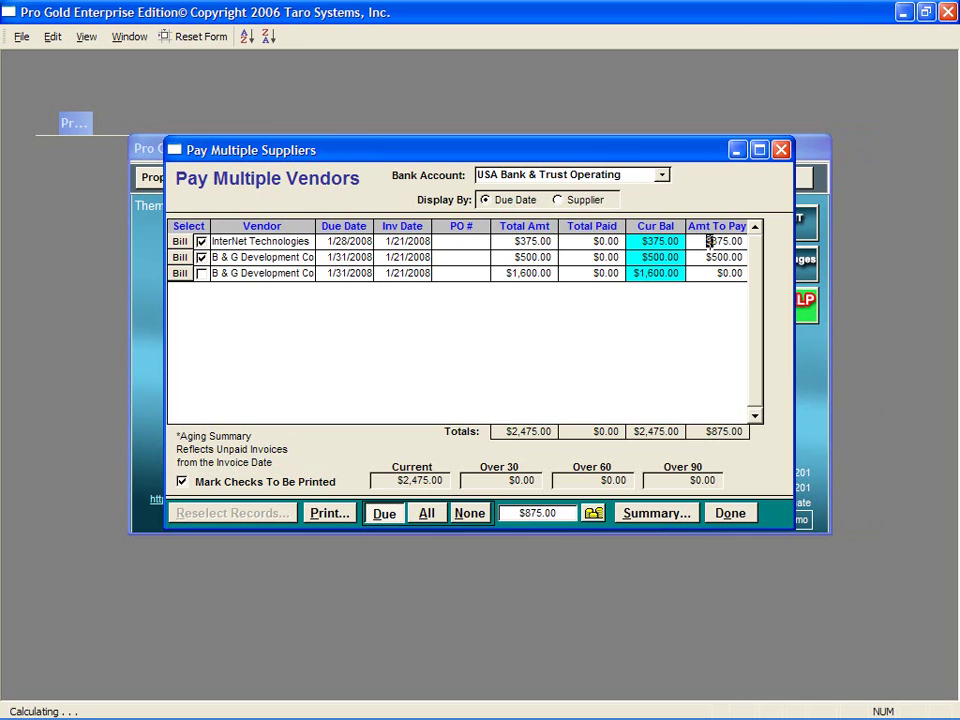
{"action": "key", "text": "Down"}
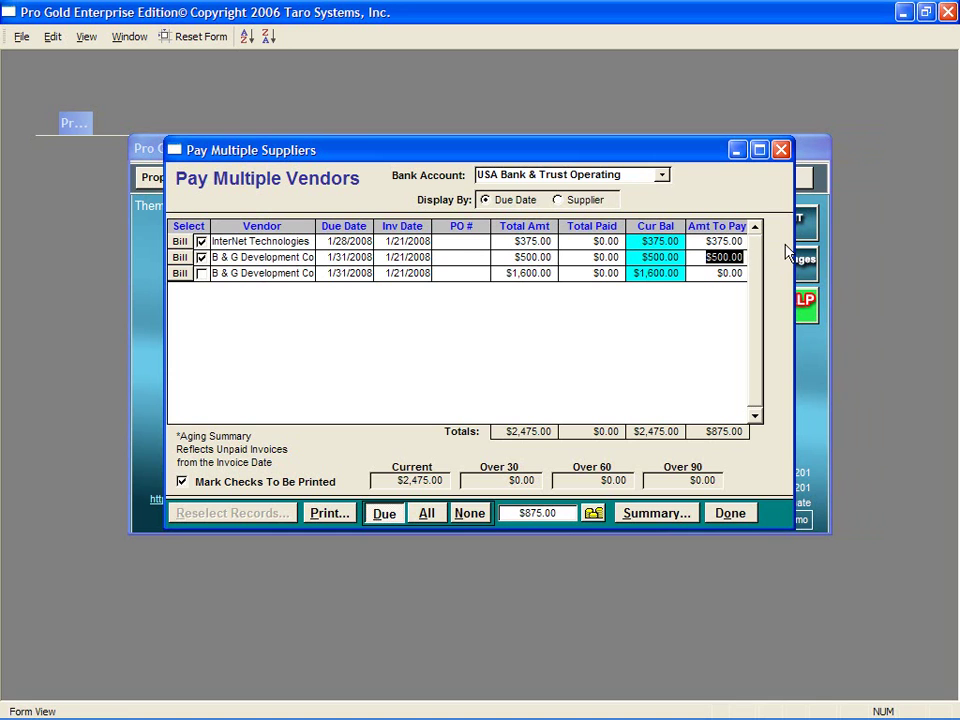
{"action": "type", "text": "250"}
{"action": "key", "text": "Return"}
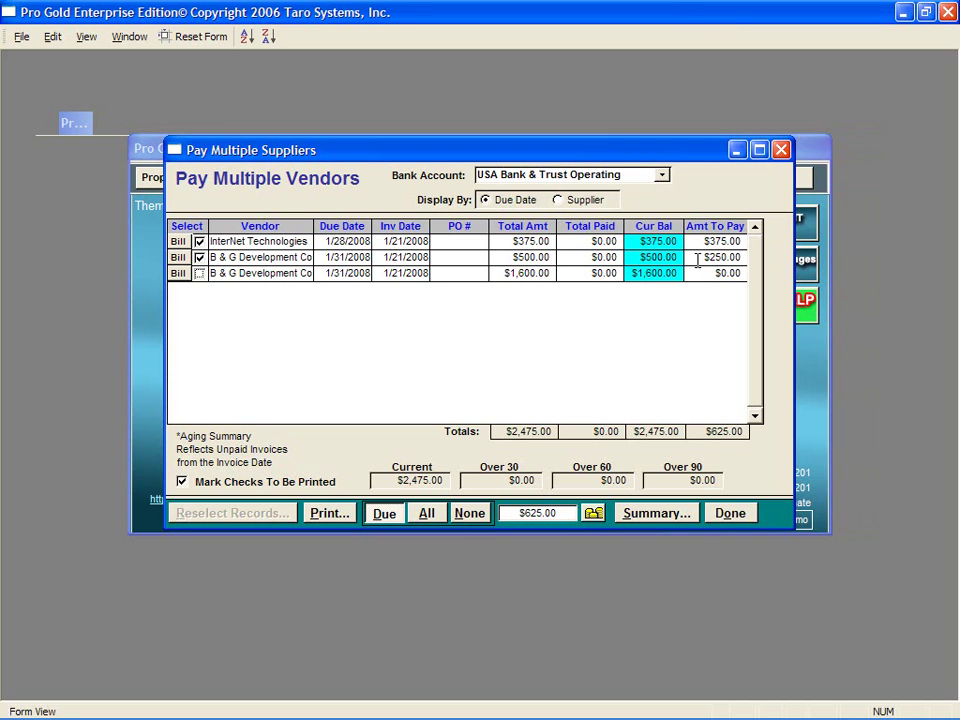
Create the checks for the selected vendor bills from the payment summary and close the check writer and multiple-vendor payment form.
{"action": "left_click", "coordinate": [684, 514]}
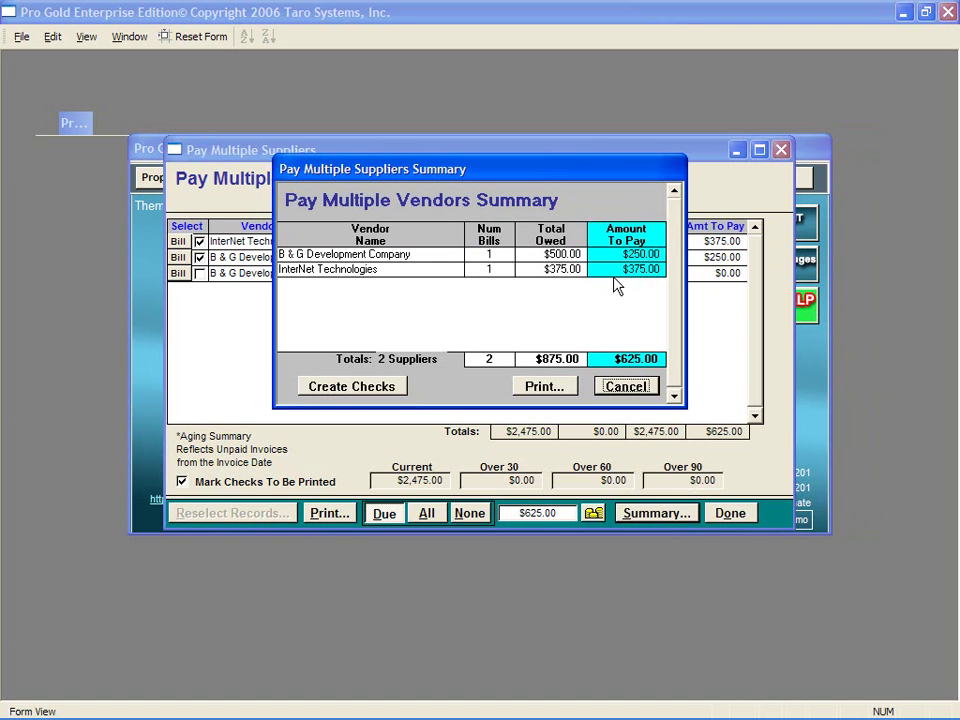
{"action": "left_click", "coordinate": [401, 391]}
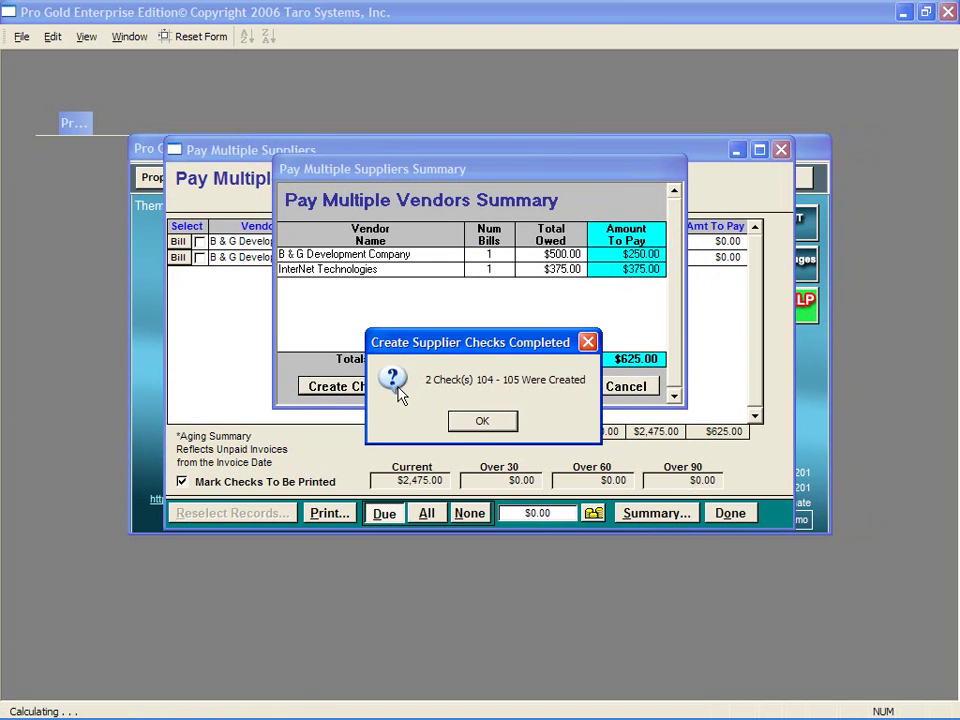
{"action": "left_click", "coordinate": [476, 421]}
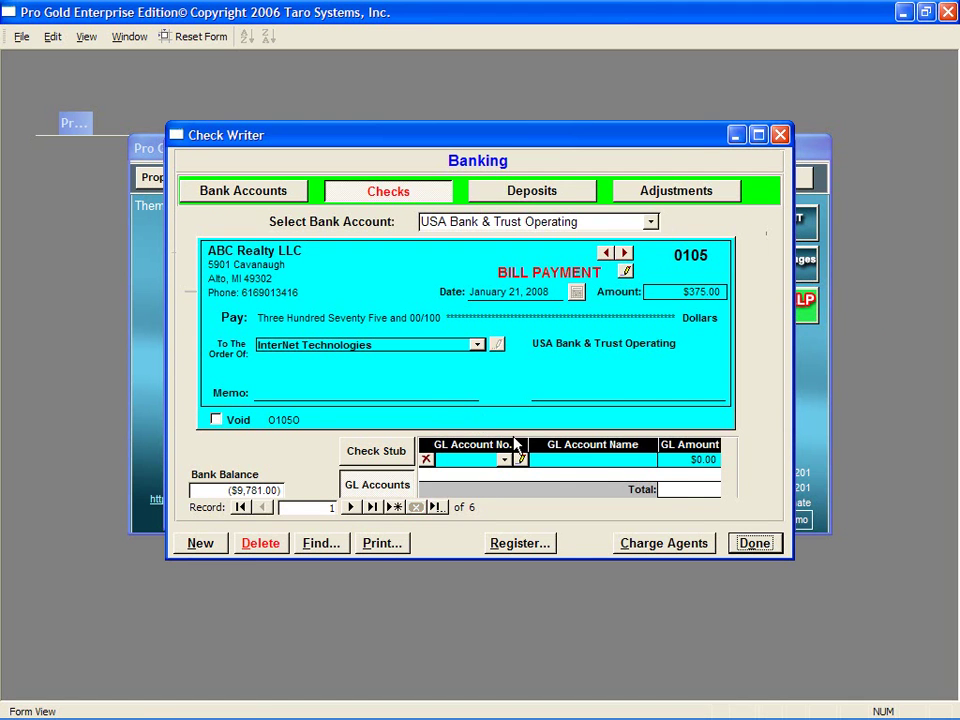
{"action": "left_click", "coordinate": [754, 543]}
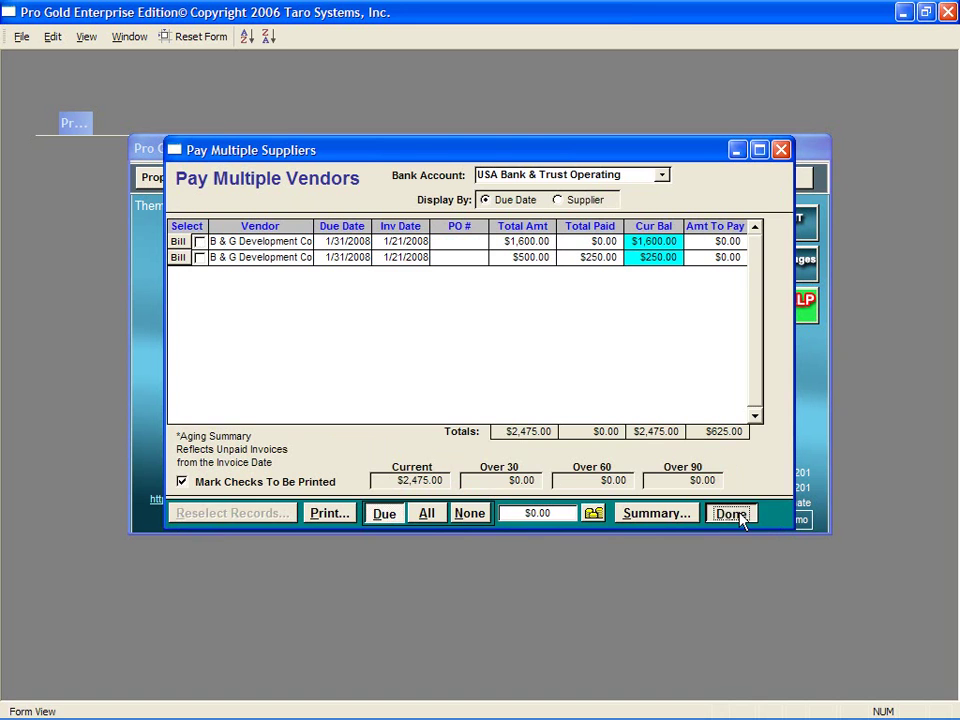
{"action": "left_click", "coordinate": [732, 514]}
Open Accounts Payable for B & G Development Company and allocate the check payment to its $1,600 and $500 bills.
{"action": "left_click", "coordinate": [193, 362]}
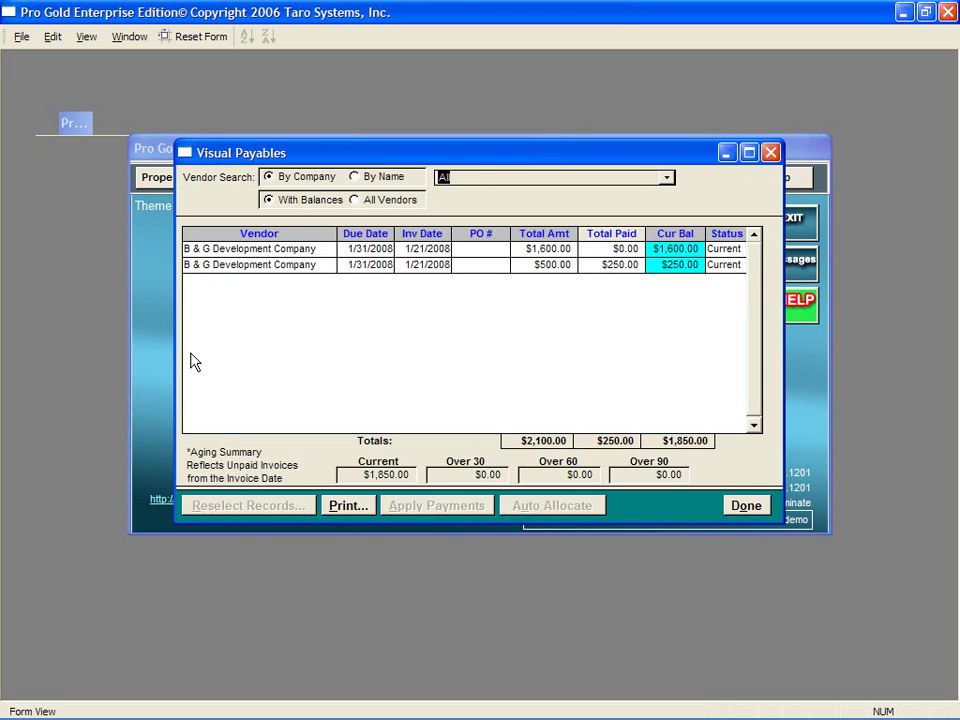
{"action": "left_click", "coordinate": [666, 180]}
{"action": "left_click", "coordinate": [667, 206]}
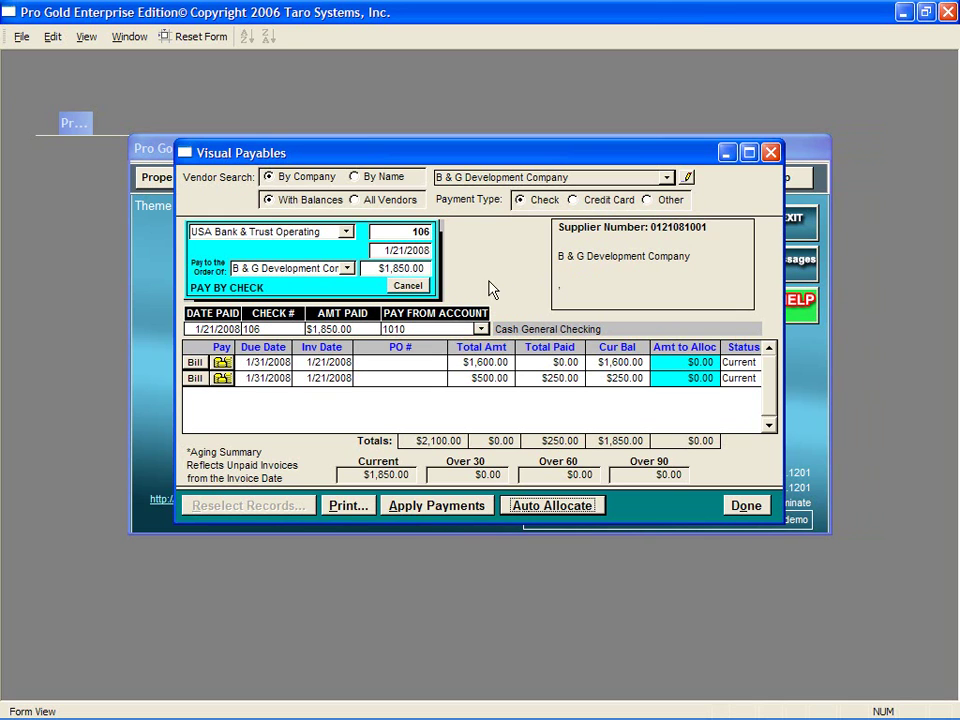
{"action": "left_click", "coordinate": [222, 366]}
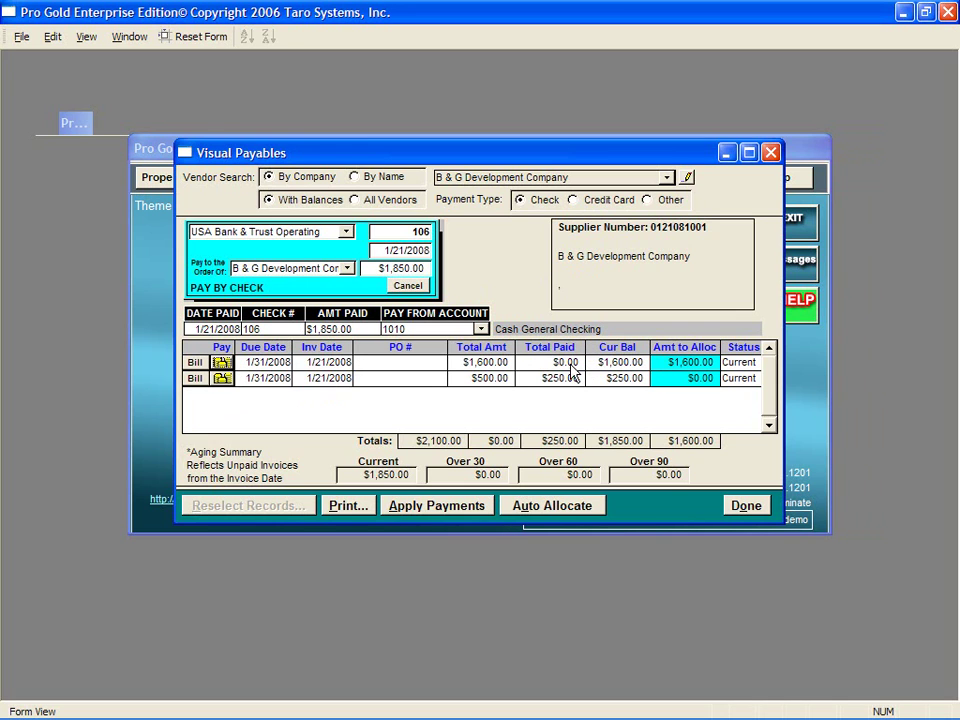
{"action": "left_click", "coordinate": [222, 380]}
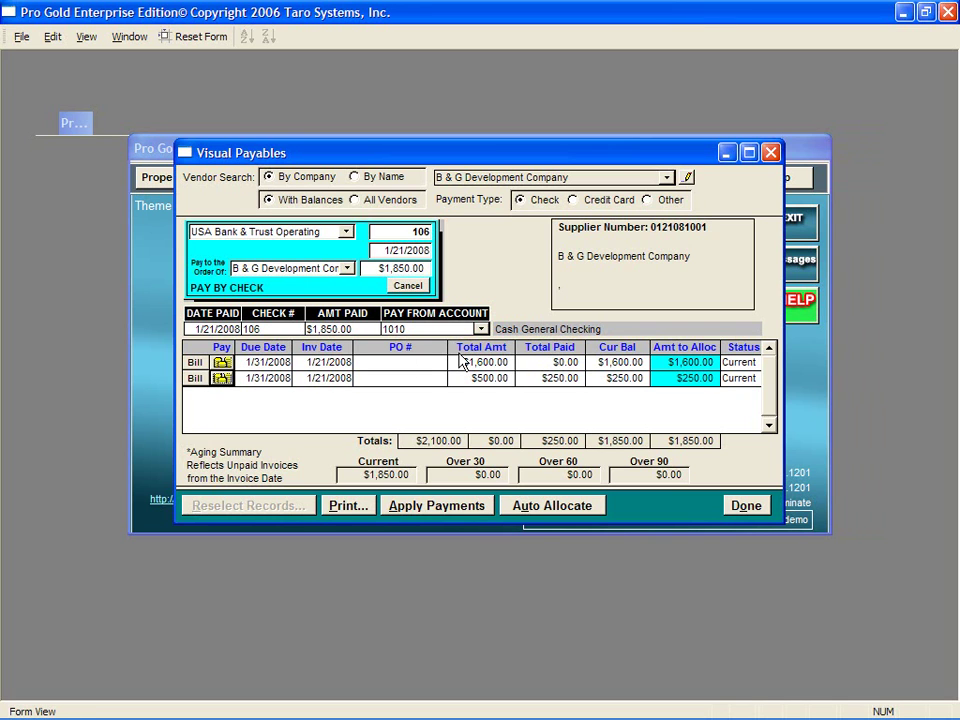
Review the allocation and check details, apply the $1,850.00 payment to B & G Development Company with check 106, and close the check writer.
{"action": "left_click", "coordinate": [700, 362]}
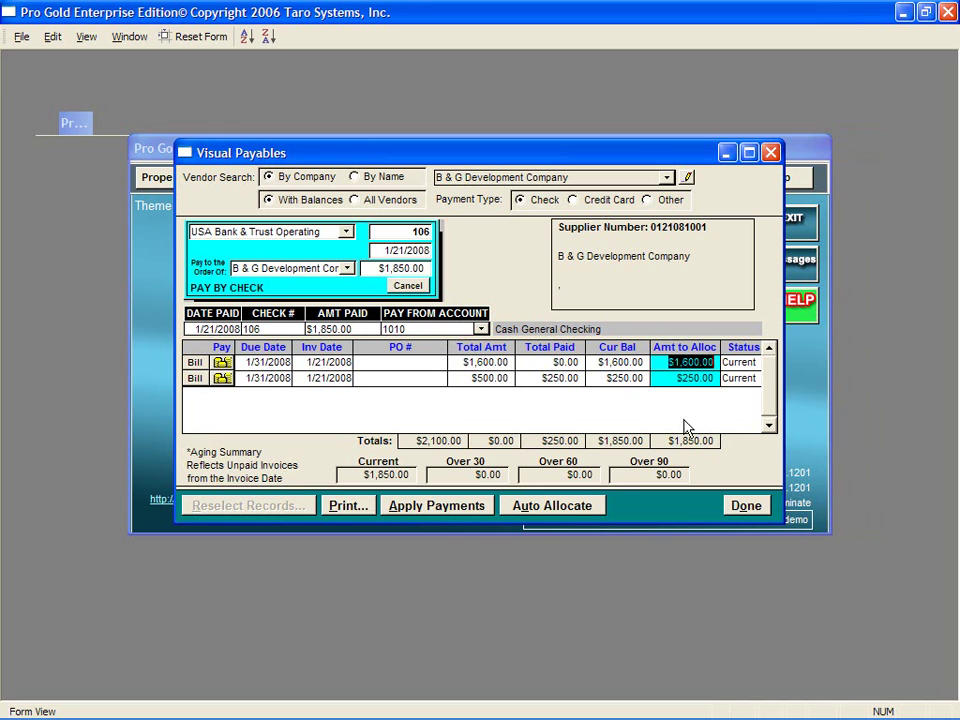
{"action": "left_click", "coordinate": [426, 268]}
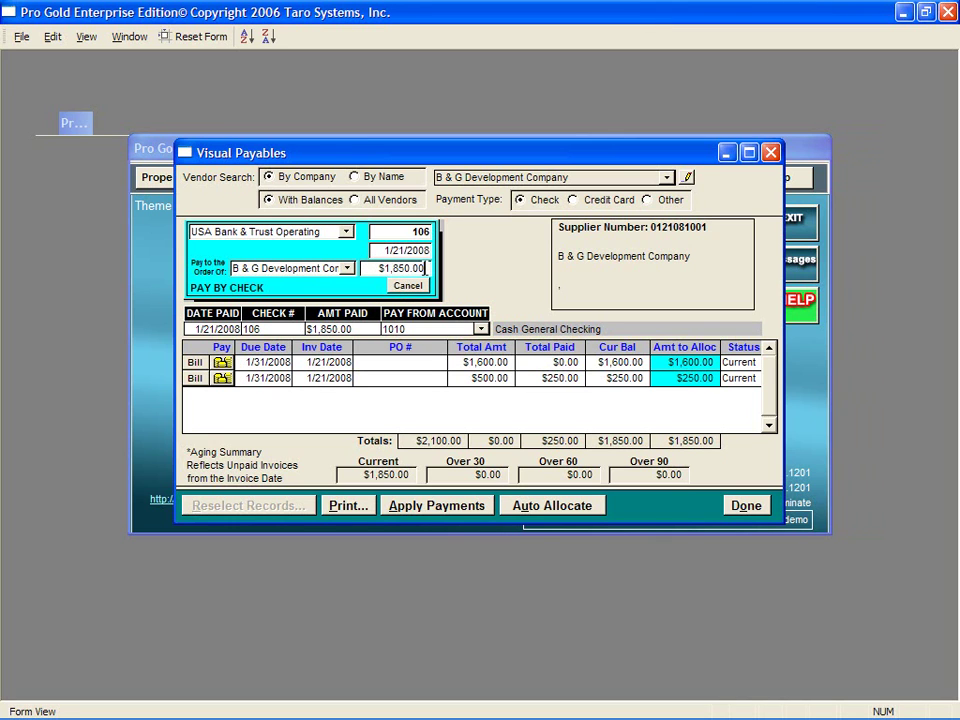
{"action": "left_click_drag", "start_coordinate": [426, 268], "coordinate": [375, 264]}
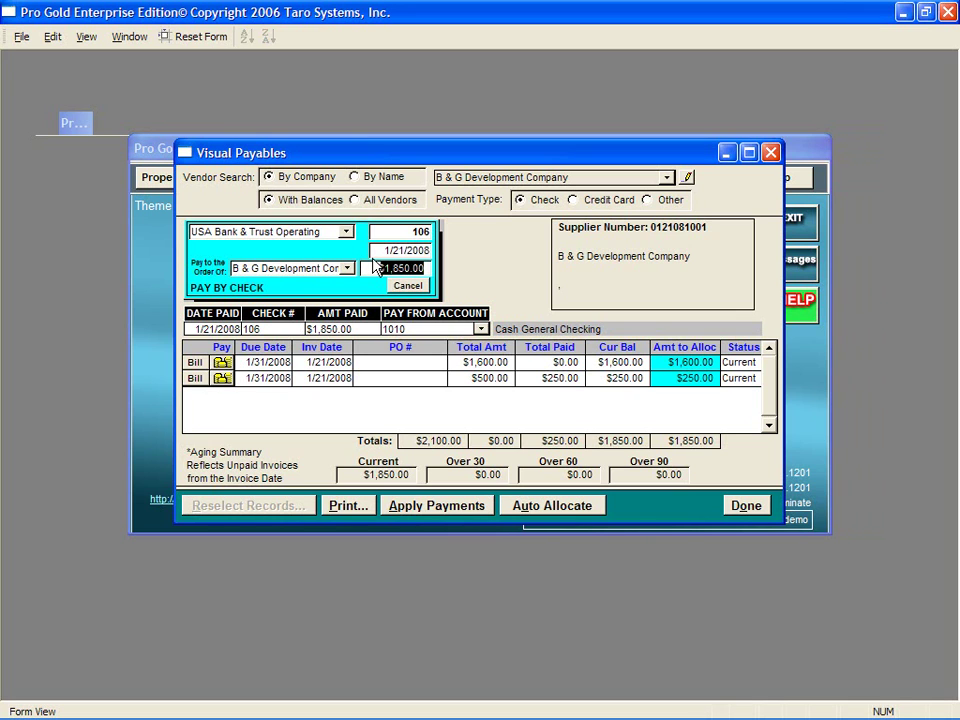
{"action": "left_click", "coordinate": [322, 232]}
{"action": "left_click", "coordinate": [399, 232]}
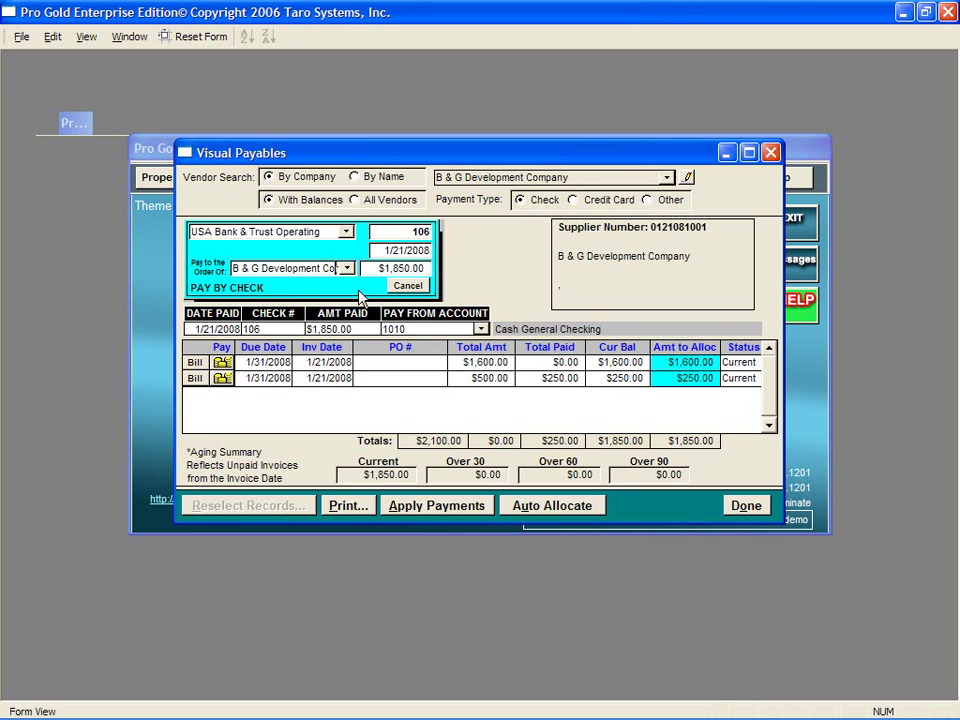
{"action": "left_click", "coordinate": [454, 506]}
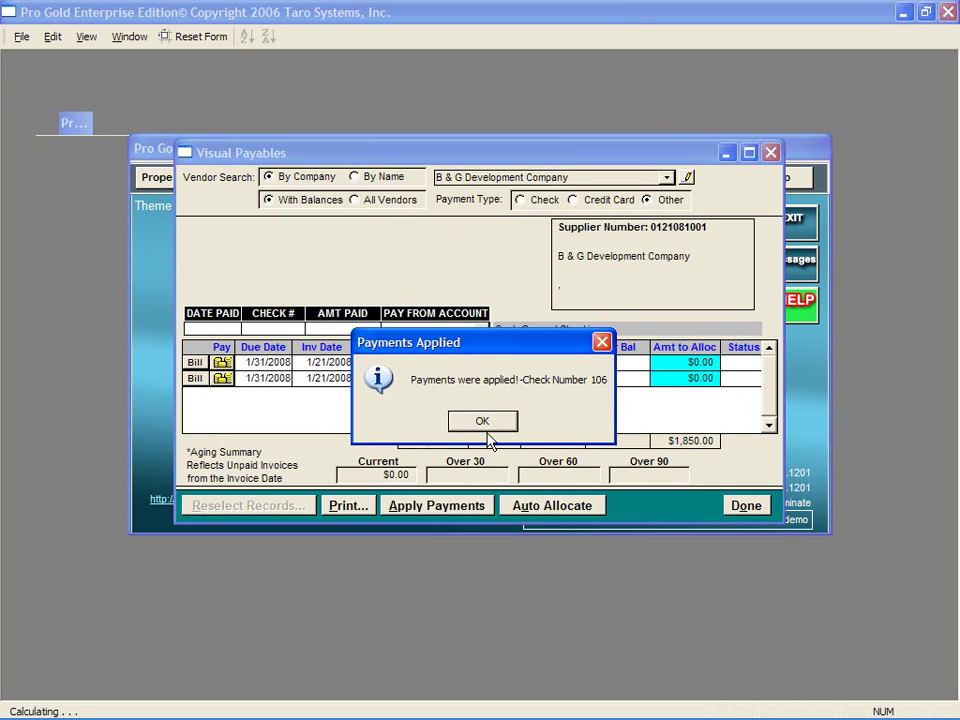
{"action": "left_click", "coordinate": [487, 421]}
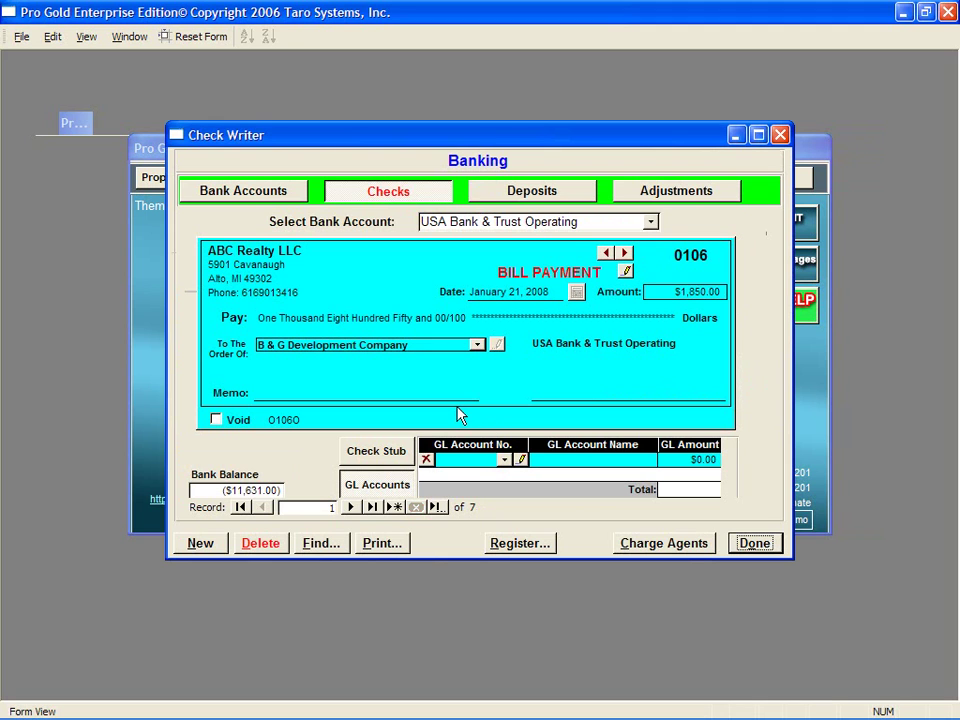
{"action": "left_click", "coordinate": [745, 548]}
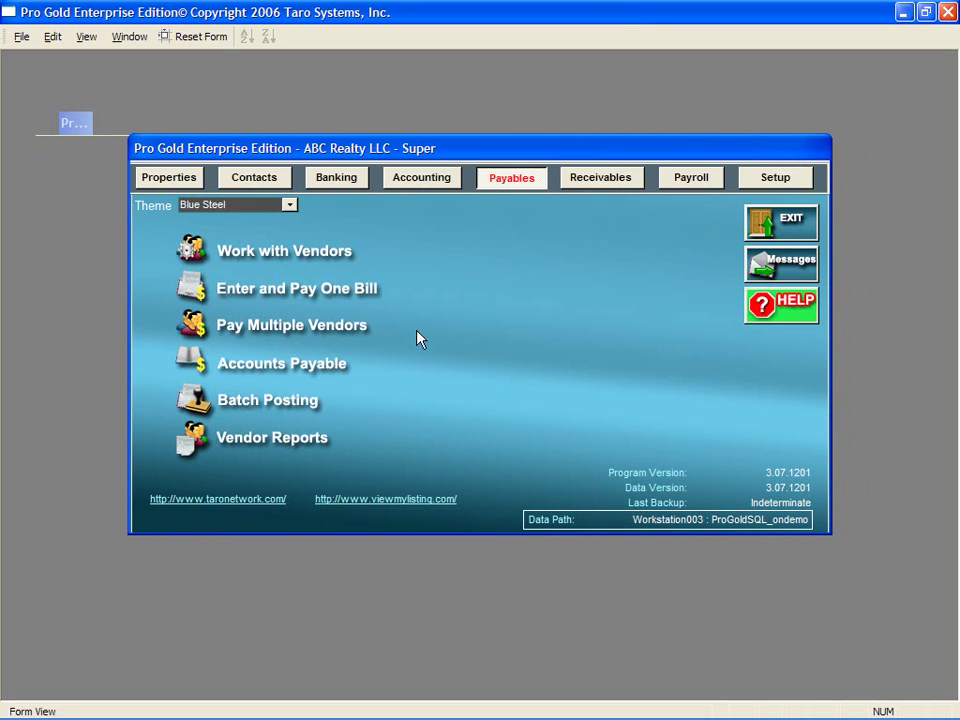